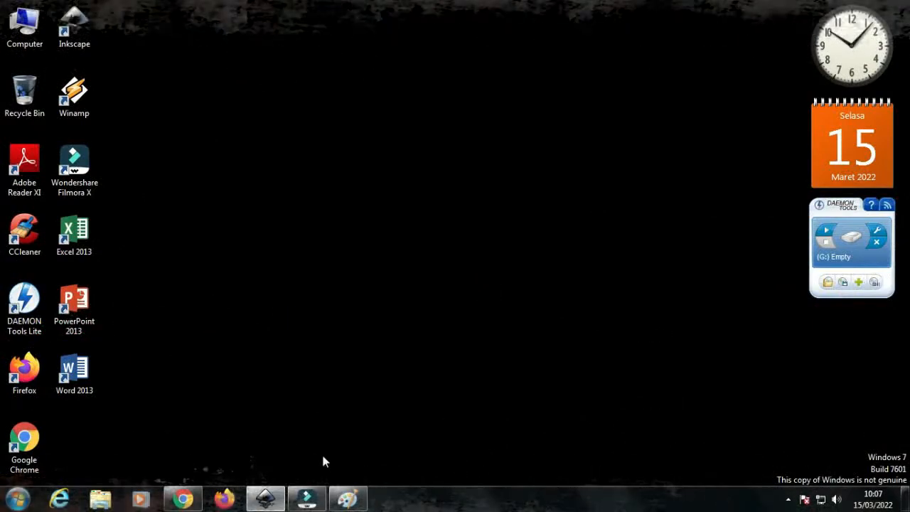
# Step: Switch to Paint, select the origami shark video frame in the screenshot, about 854 × 482 px, and copy it
pyautogui.click(348, 500)
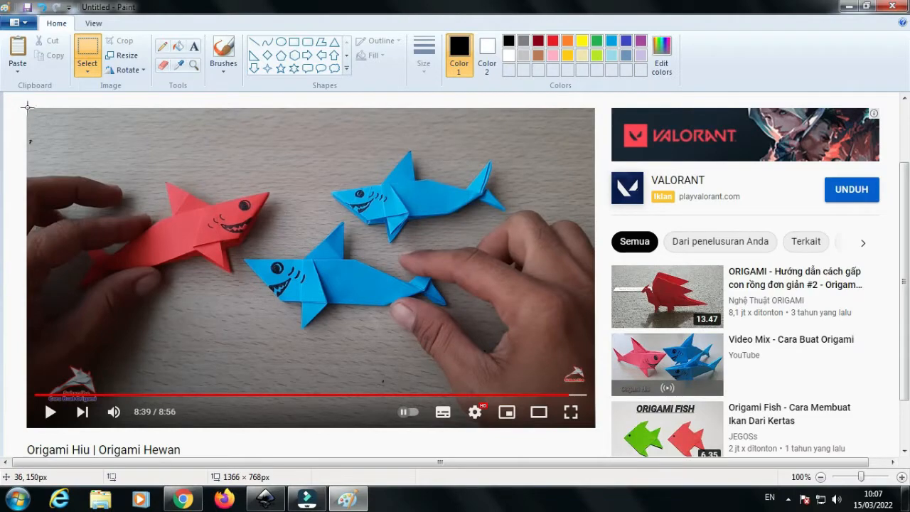
pyautogui.moveTo(25, 107); pyautogui.dragTo(560, 390)
pyautogui.moveTo(592, 425); pyautogui.dragTo(595, 428)
pyautogui.rightClick(367, 248)
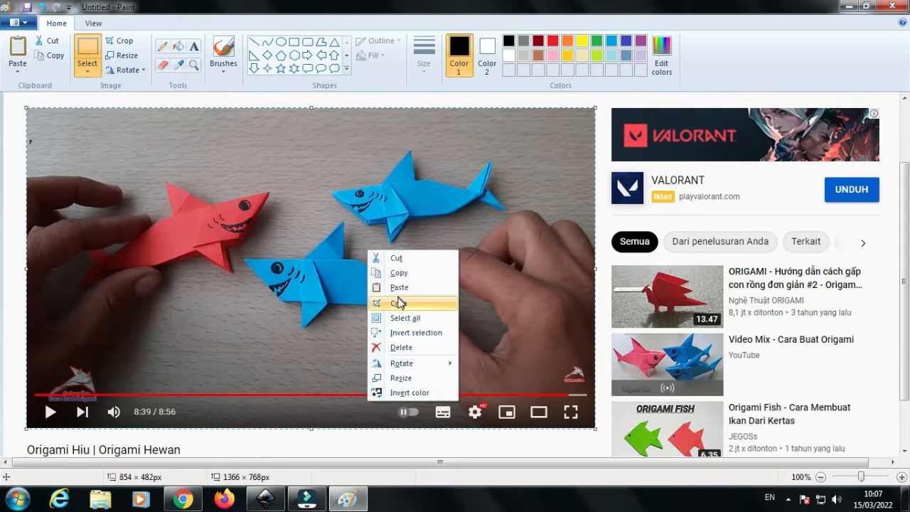
pyautogui.click(402, 273)
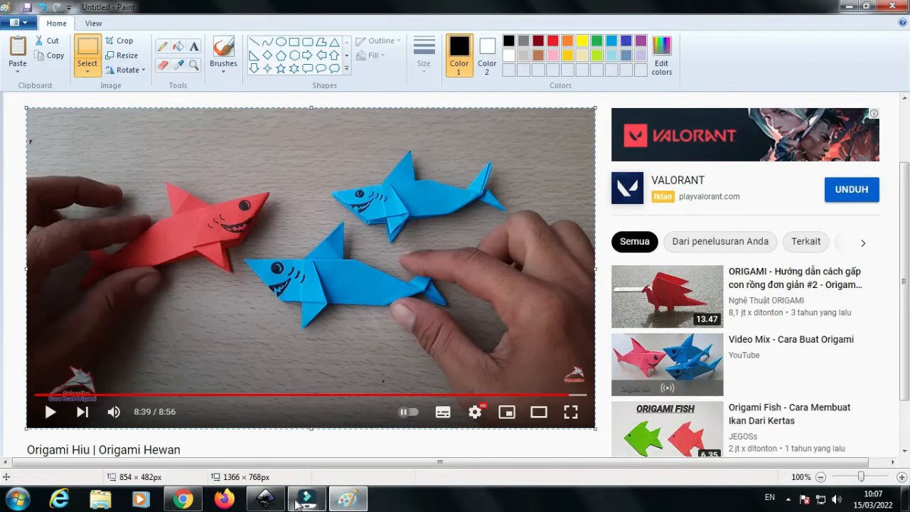
# Step: Switch to Inkscape and set the page to landscape orientation with a custom size of 1280 × 720 px
pyautogui.click(263, 498)
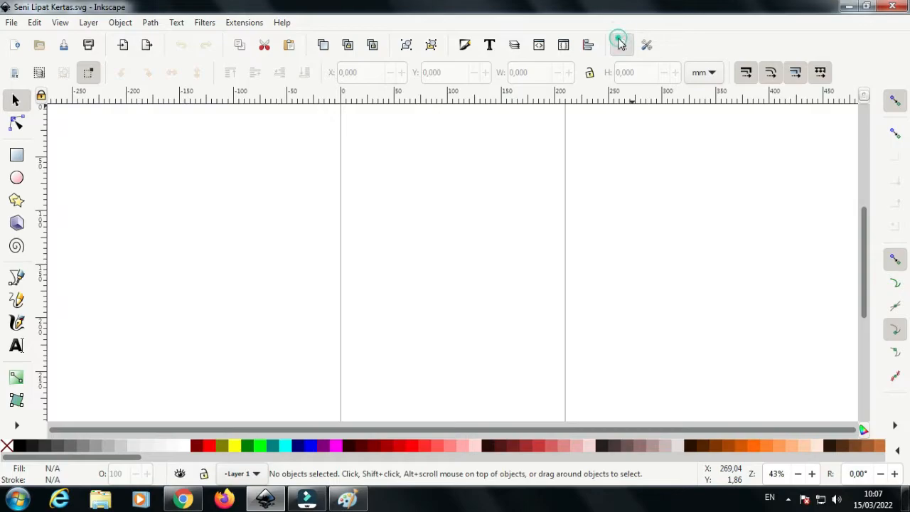
pyautogui.click(622, 46)
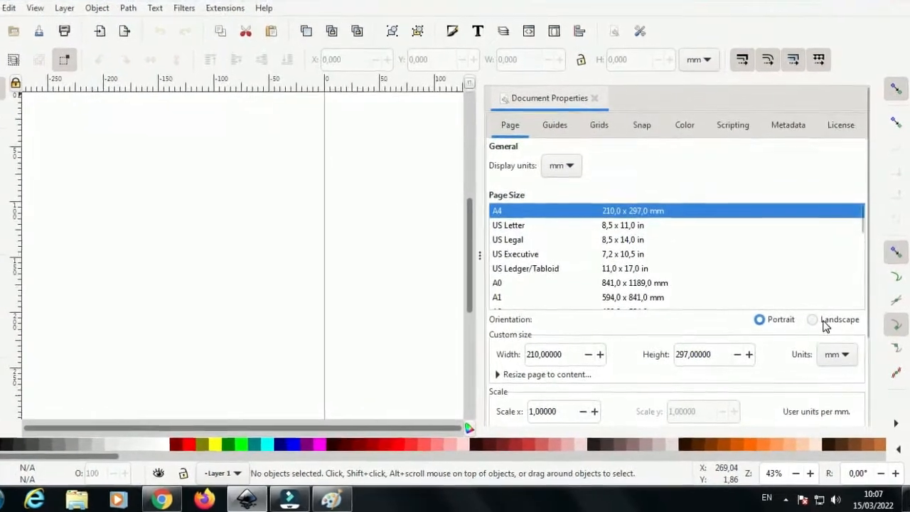
pyautogui.click(814, 322)
pyautogui.click(839, 357)
pyautogui.click(836, 368)
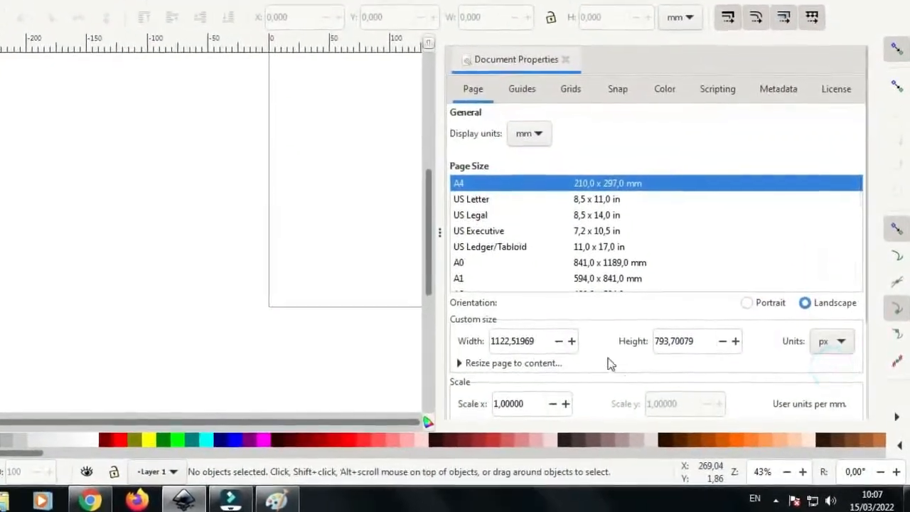
pyautogui.doubleClick(548, 344)
pyautogui.write('1280')
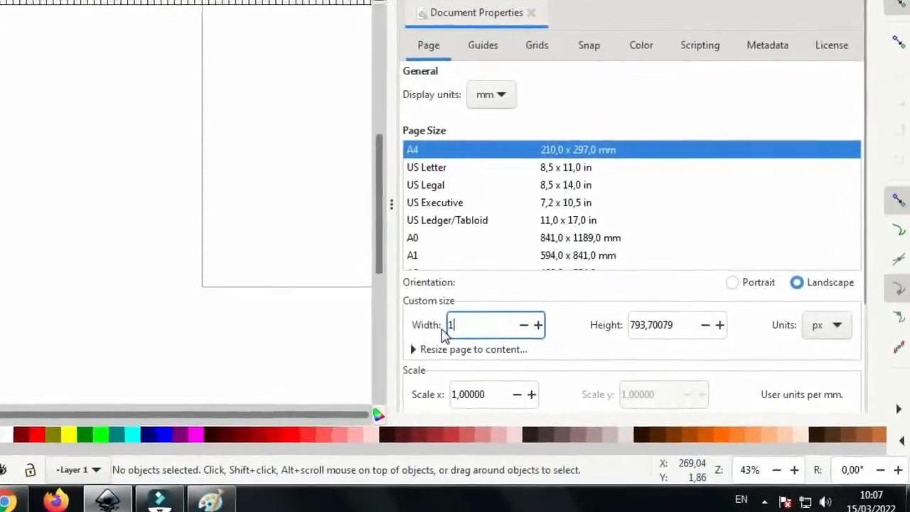
pyautogui.doubleClick(665, 310)
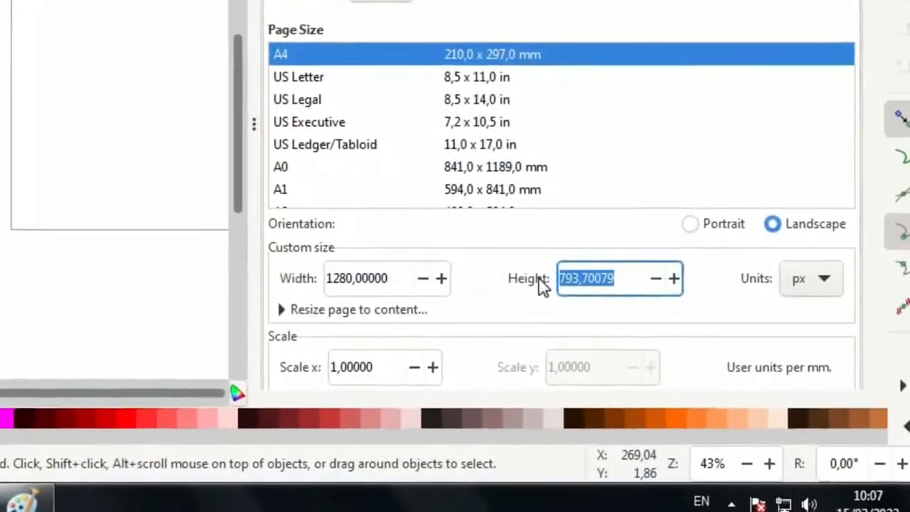
pyautogui.write('720')
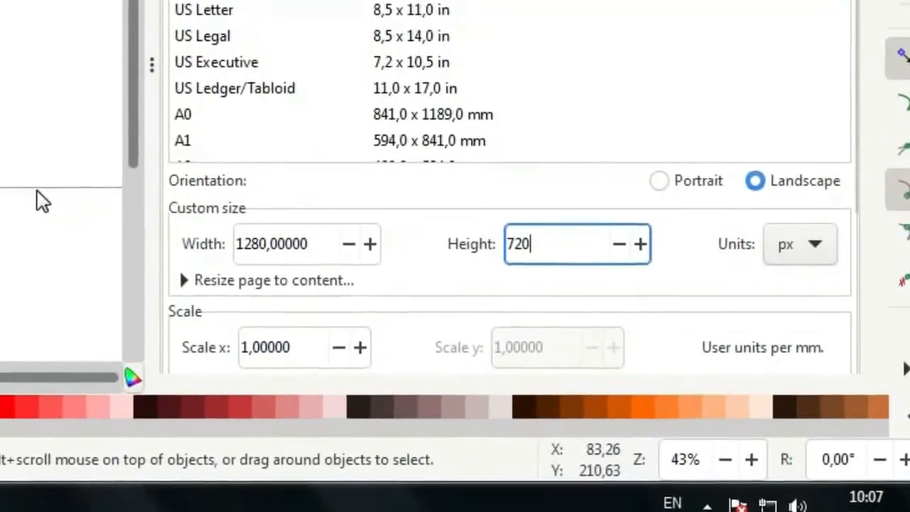
pyautogui.press('Return')
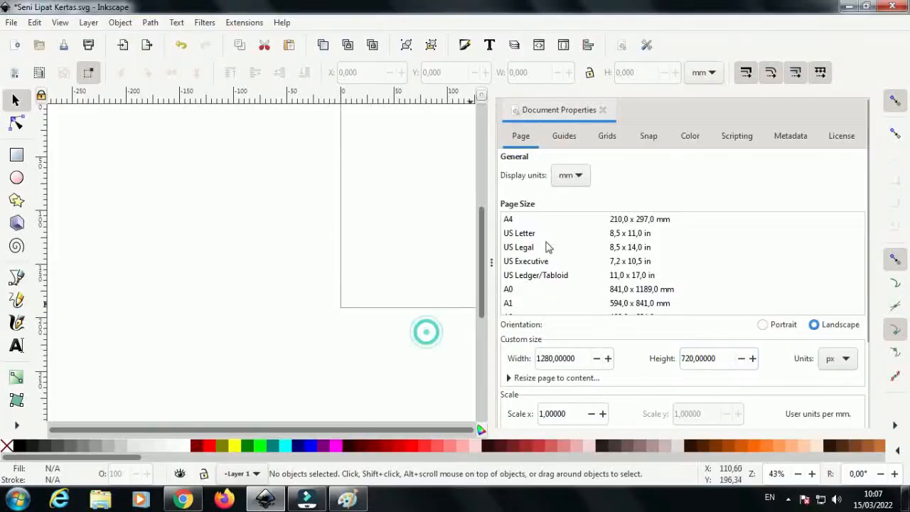
pyautogui.click(602, 109)
# Step: Paste the copied shark image and move it off the page onto the blank canvas beside the page's left edge
pyautogui.rightClick(452, 255)
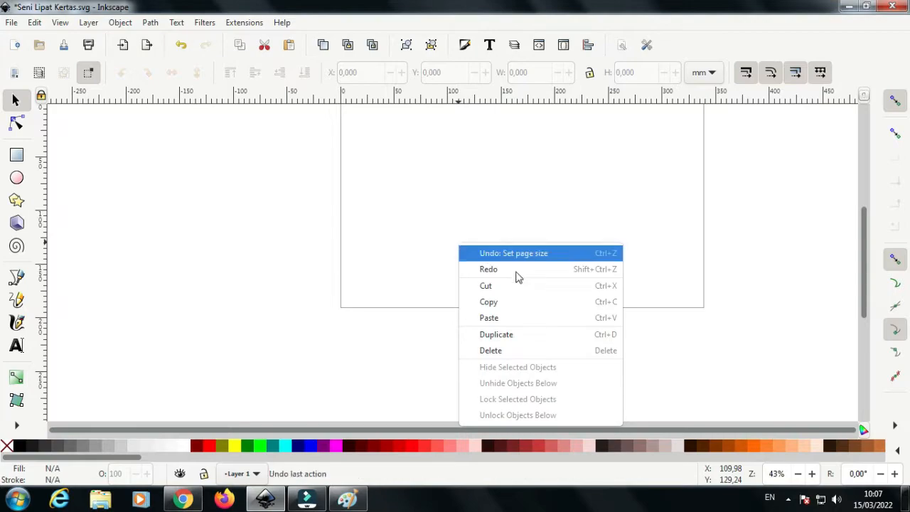
pyautogui.click(510, 319)
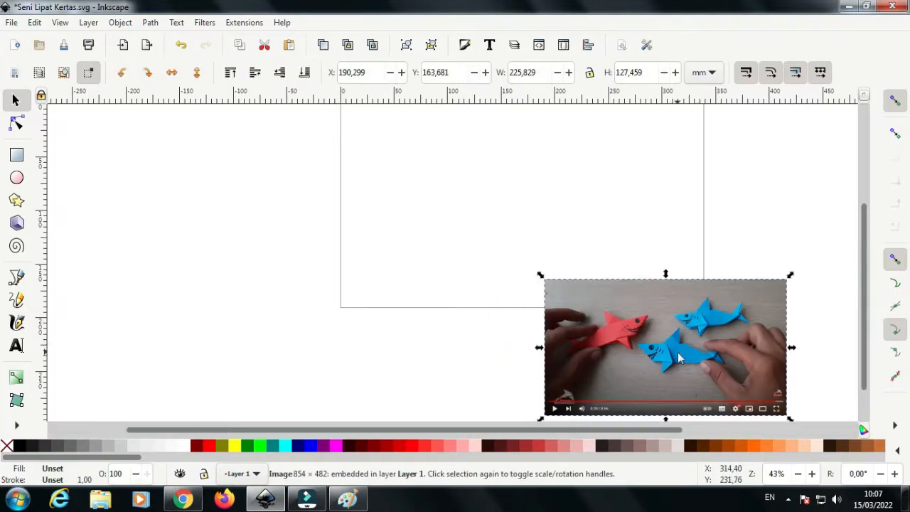
pyautogui.moveTo(676, 358); pyautogui.dragTo(234, 293)
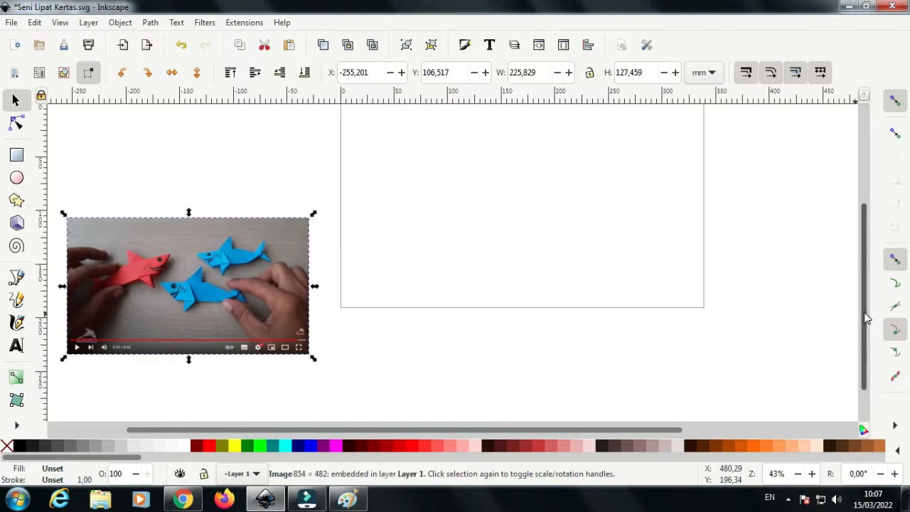
pyautogui.scroll(1, 866, 318)
# Step: Enable snapping to the page border and draw a rectangle covering the whole page, about 338.7 × 190.5 mm
pyautogui.click(895, 425)
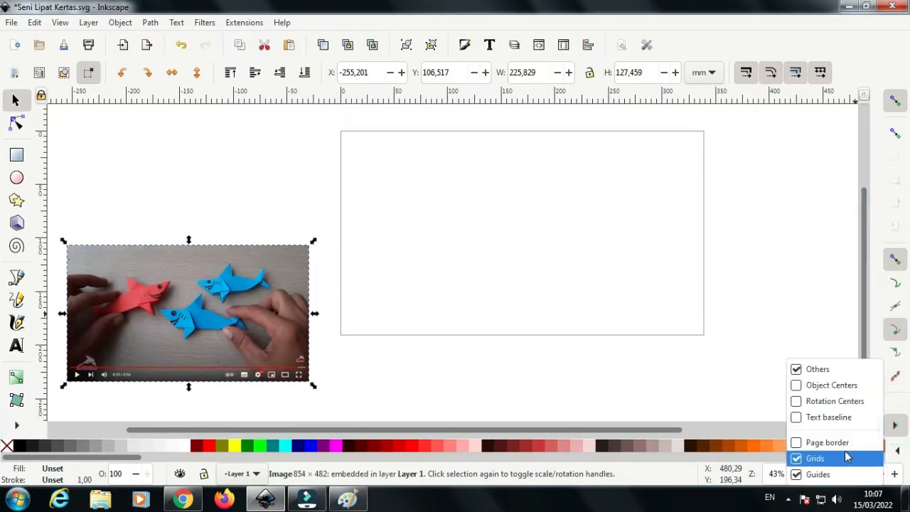
pyautogui.click(847, 442)
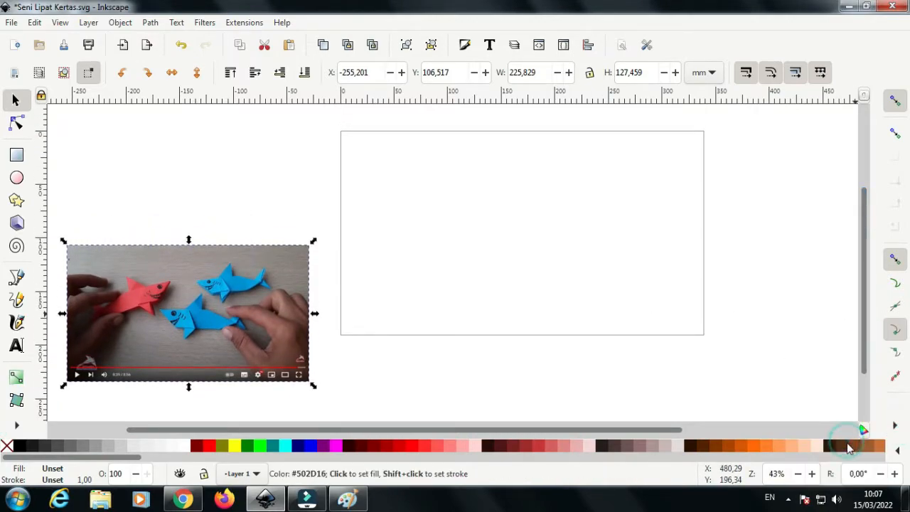
pyautogui.click(17, 156)
pyautogui.moveTo(341, 131); pyautogui.dragTo(708, 350)
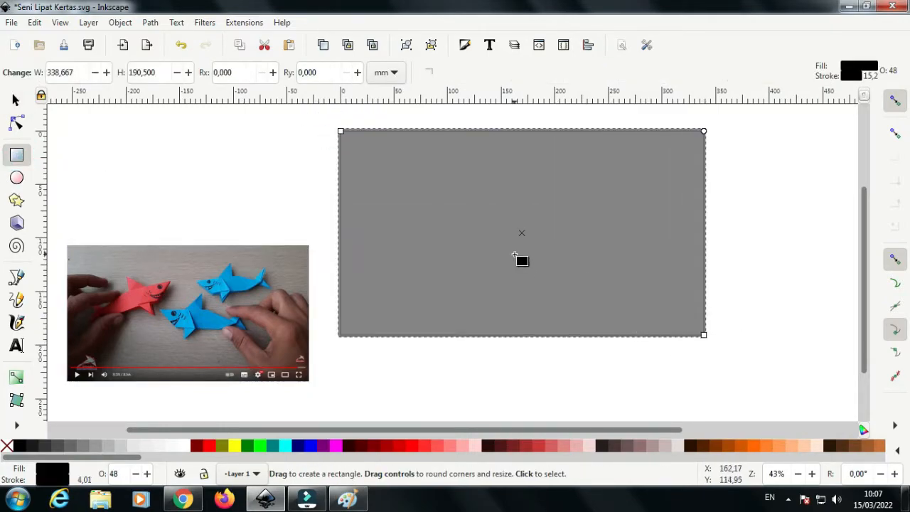
# Step: Remove the stroke from the page-sized rectangle
pyautogui.click(467, 46)
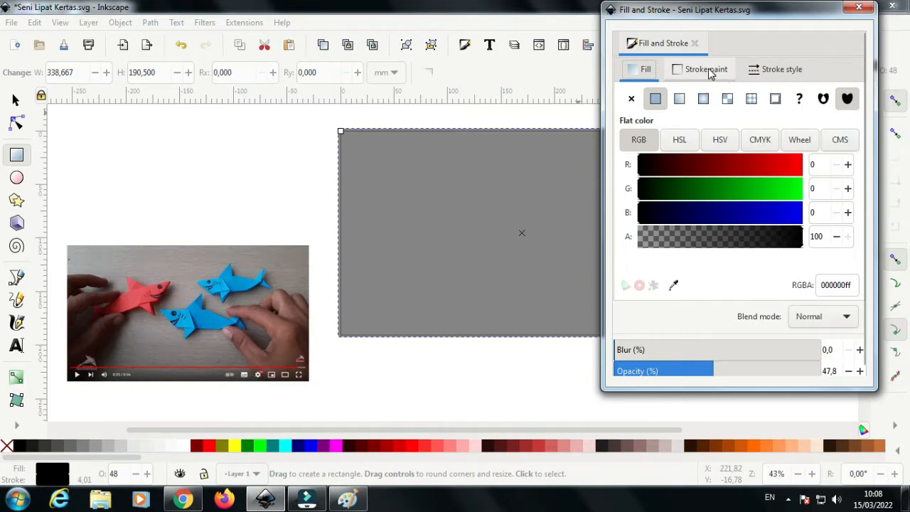
pyautogui.click(718, 74)
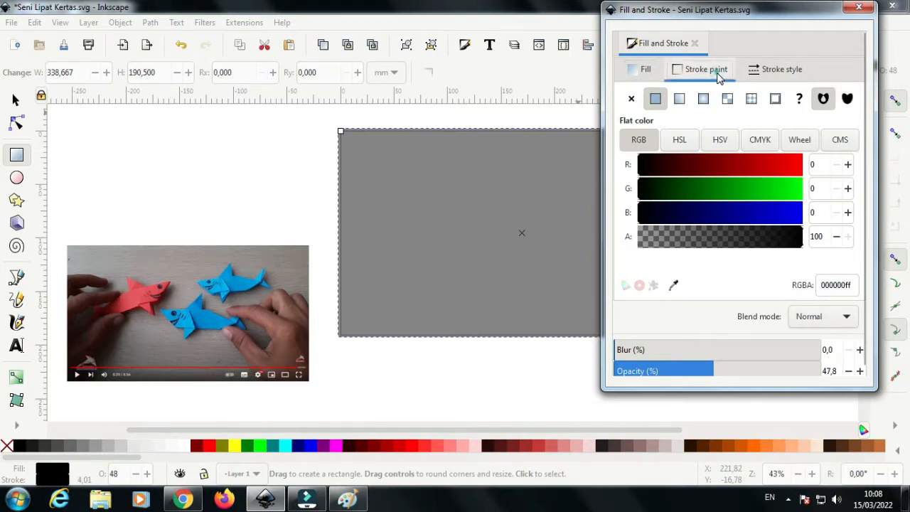
pyautogui.click(632, 100)
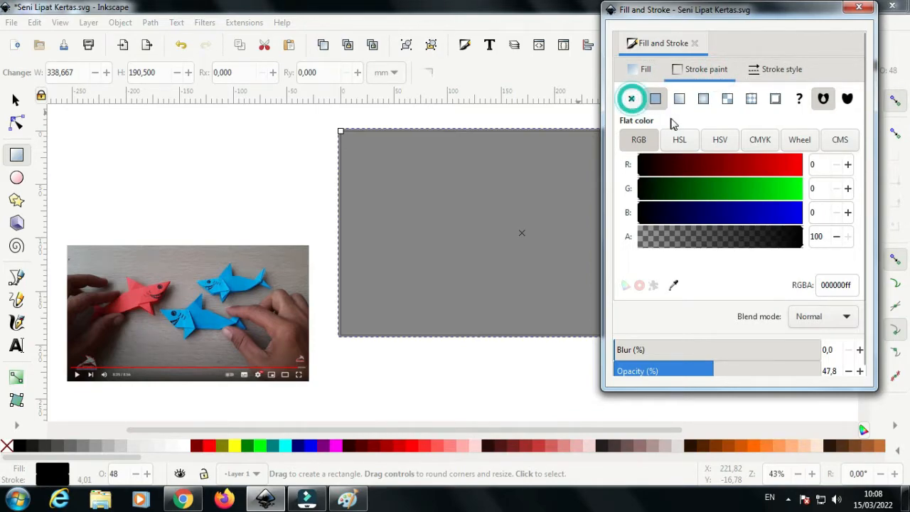
pyautogui.click(859, 8)
# Step: Save the document
pyautogui.click(12, 24)
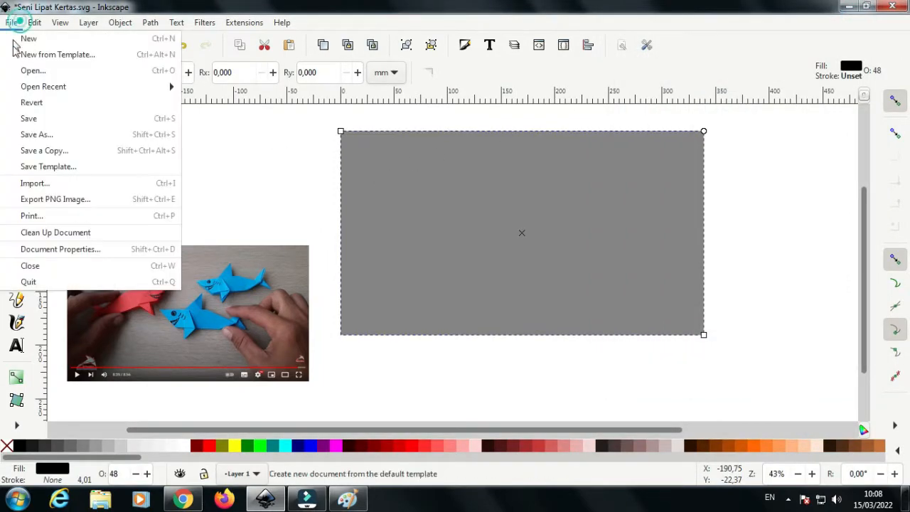
pyautogui.click(22, 118)
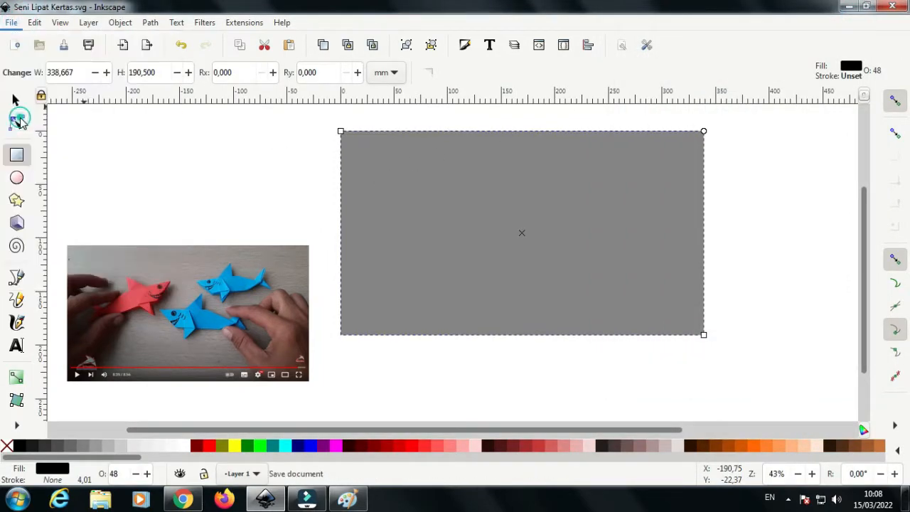
pyautogui.click(11, 25)
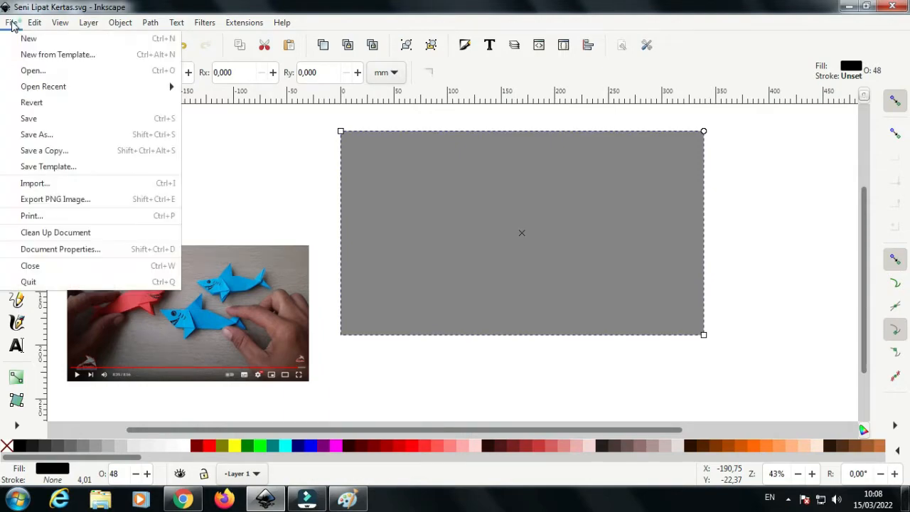
pyautogui.click(107, 151)
# Step: Move the shark image under the grey rectangle and enlarge it proportionally to about 389 × 220 mm
pyautogui.click(16, 100)
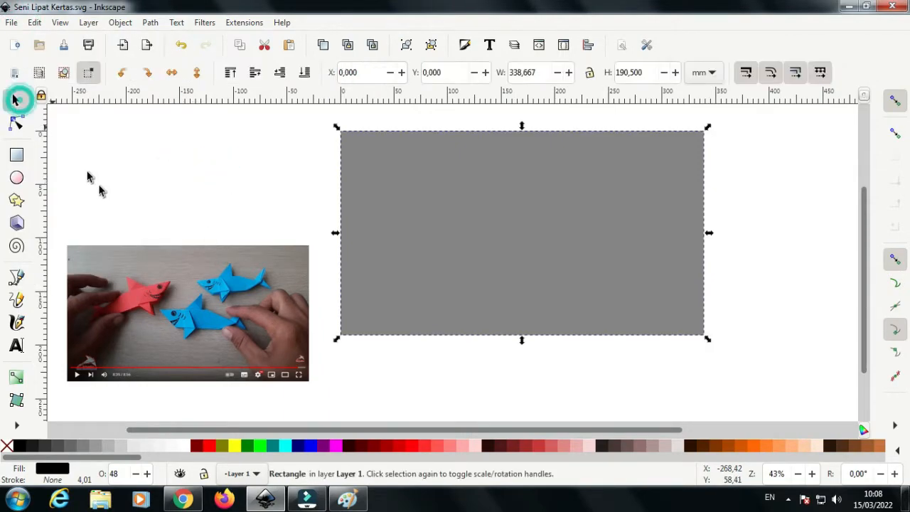
pyautogui.click(201, 343)
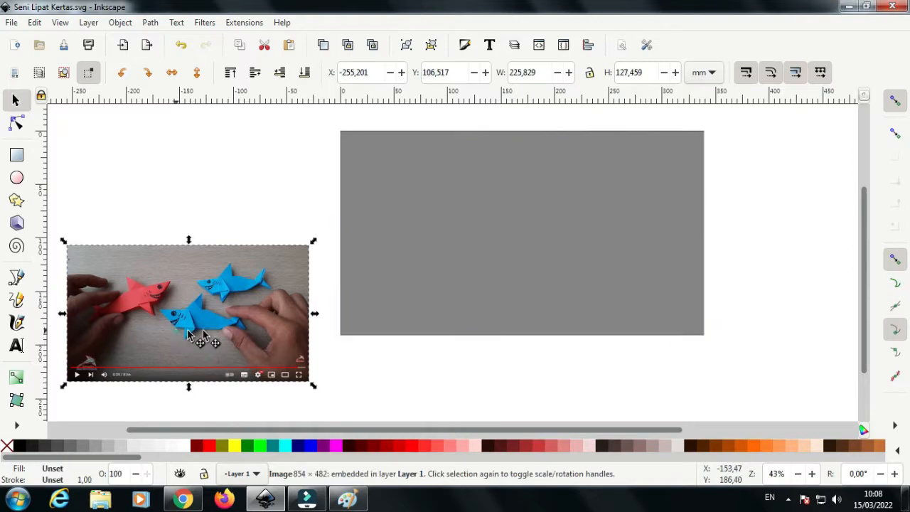
pyautogui.moveTo(213, 331); pyautogui.dragTo(408, 313)
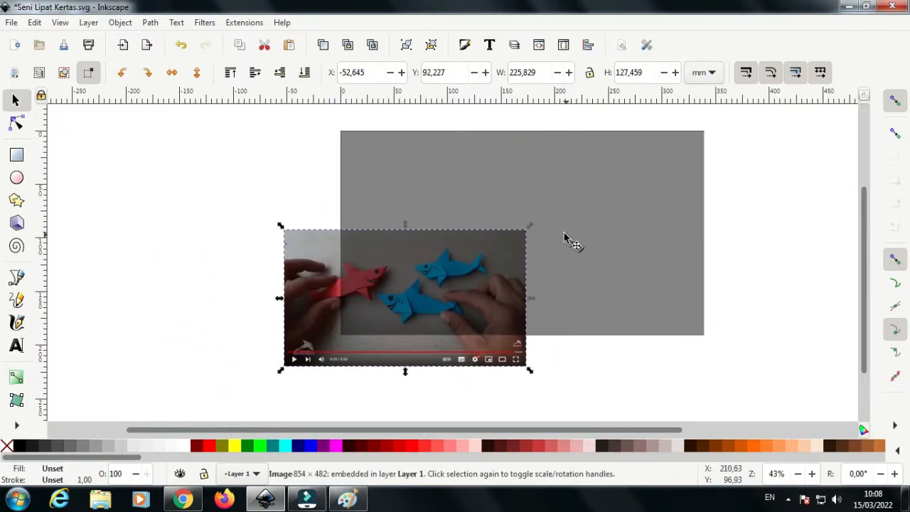
pyautogui.moveTo(529, 225); pyautogui.dragTo(704, 130)
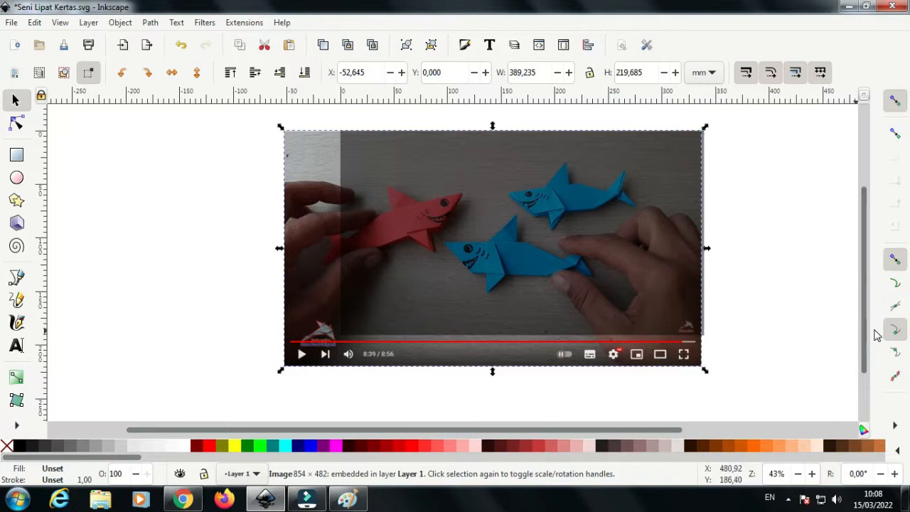
# Step: Shift the shark image slightly up and right to about X -39, Y -8 mm and flip it horizontally
pyautogui.moveTo(867, 340); pyautogui.dragTo(866, 327)
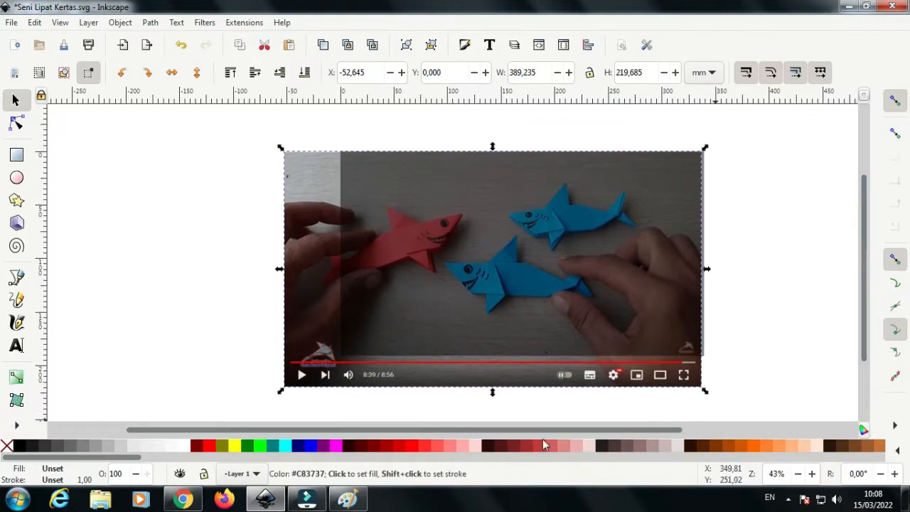
pyautogui.moveTo(548, 430); pyautogui.dragTo(644, 429)
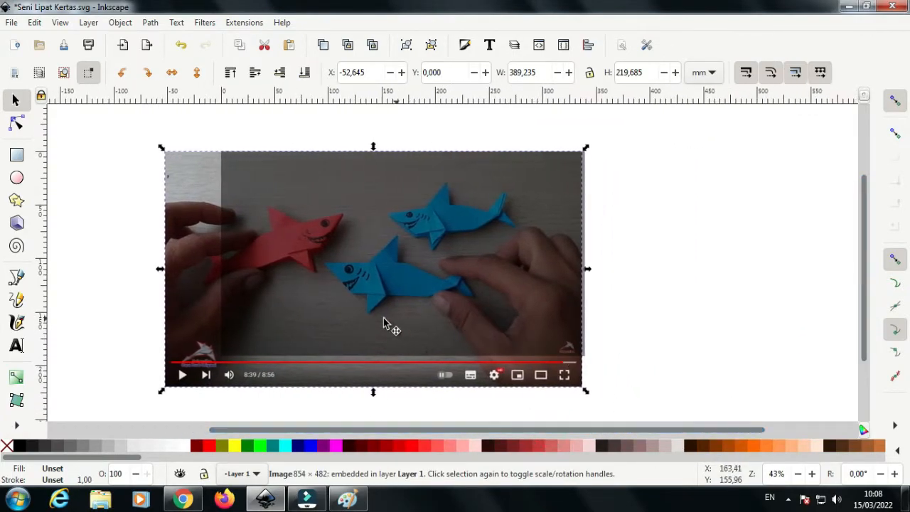
pyautogui.moveTo(377, 319); pyautogui.dragTo(421, 311)
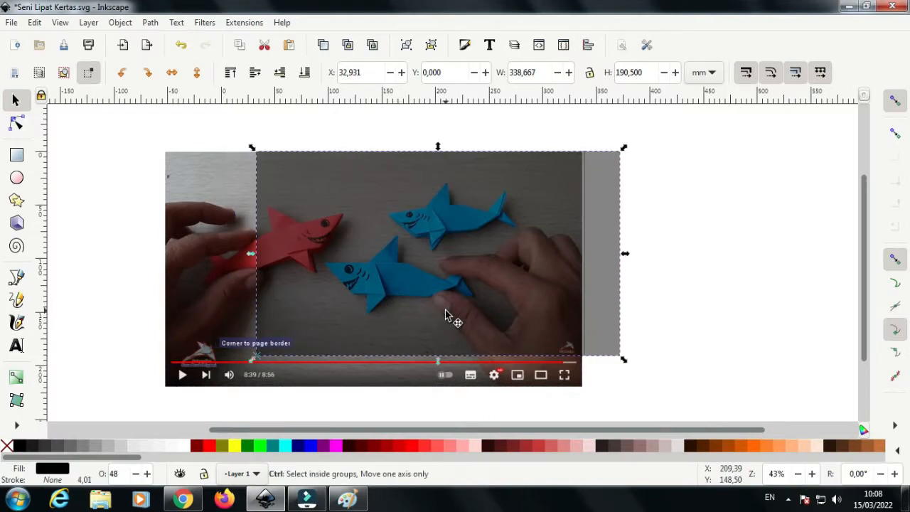
pyautogui.hotkey('ctrl', 'z')
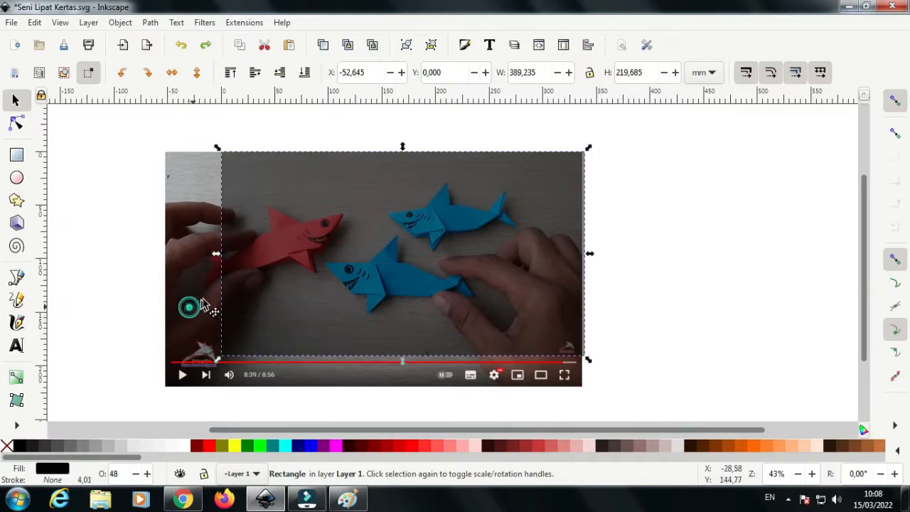
pyautogui.moveTo(193, 308); pyautogui.dragTo(209, 301)
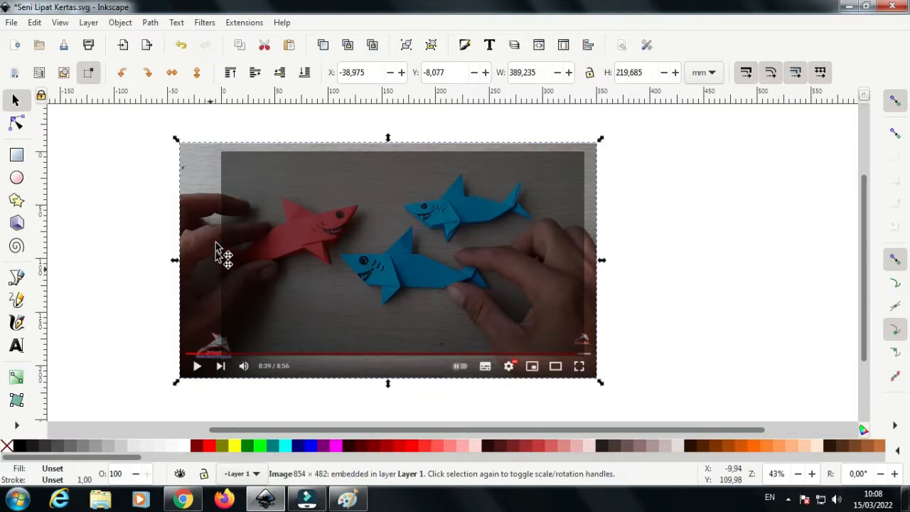
pyautogui.click(172, 73)
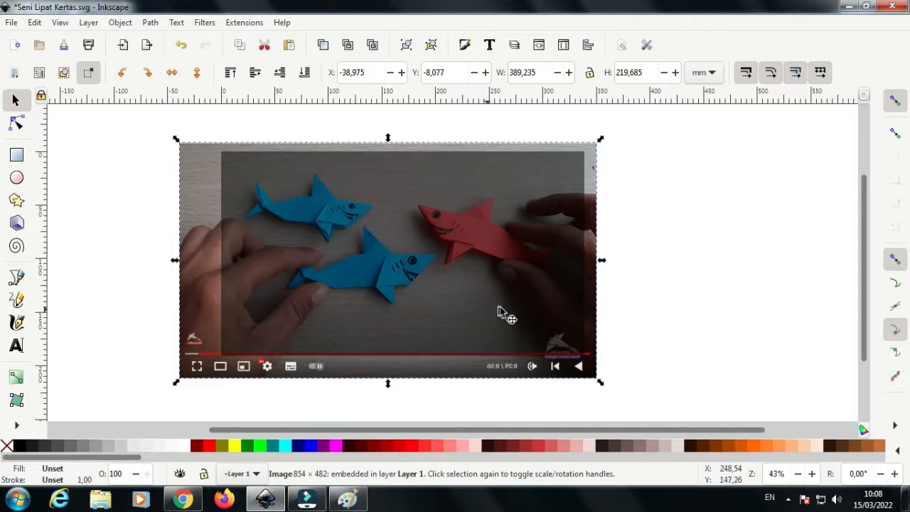
# Step: Enlarge the flipped image to about 431 × 243 mm and reposition it at about X -37, Y -16 mm
pyautogui.moveTo(591, 313); pyautogui.dragTo(616, 336)
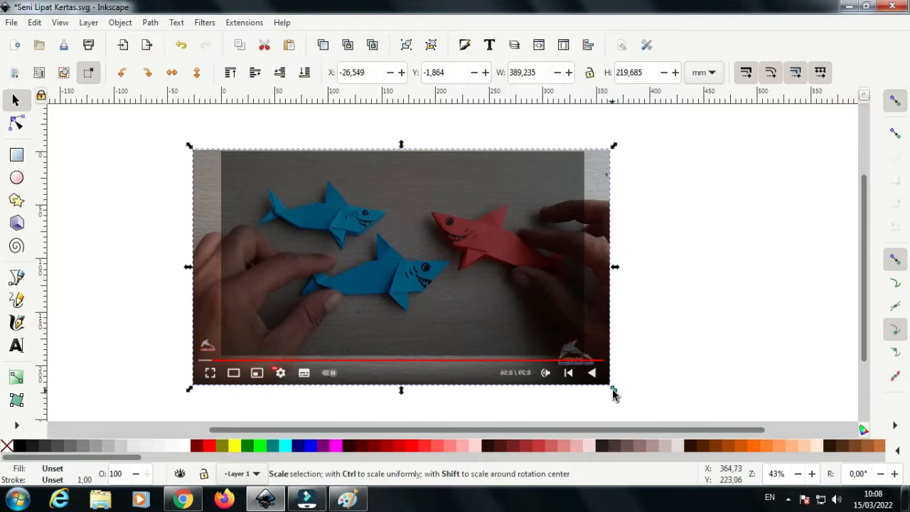
pyautogui.moveTo(616, 395); pyautogui.dragTo(656, 421)
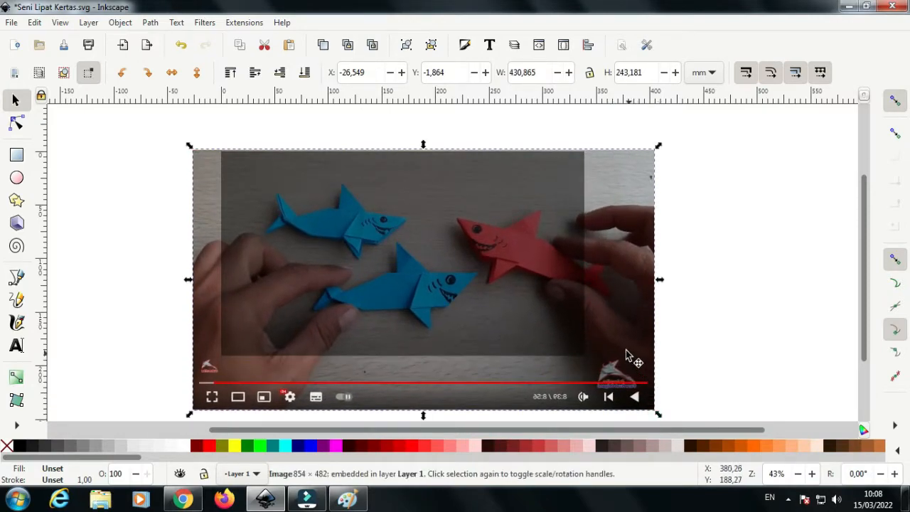
pyautogui.moveTo(626, 352); pyautogui.dragTo(609, 331)
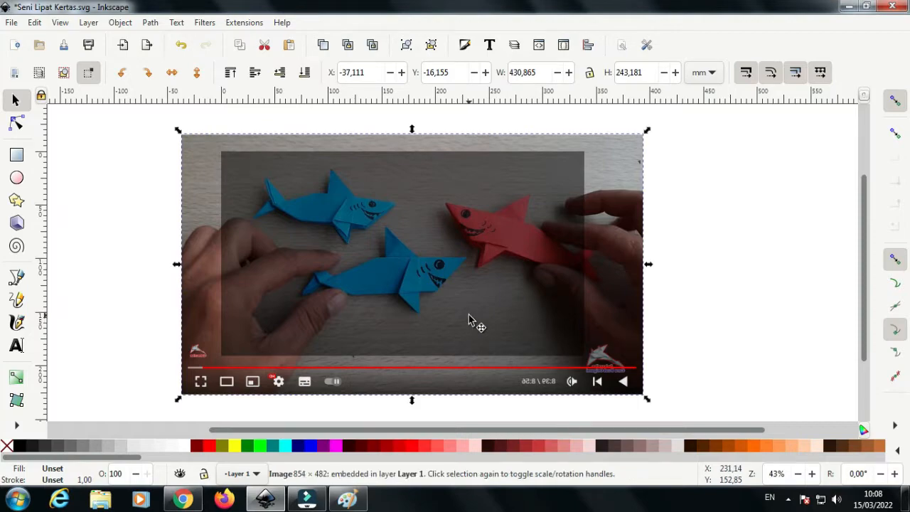
# Step: Clip the shark image to the grey rectangle covering the page
pyautogui.keyDown('shift'); pyautogui.click(469, 317); pyautogui.keyUp('shift')
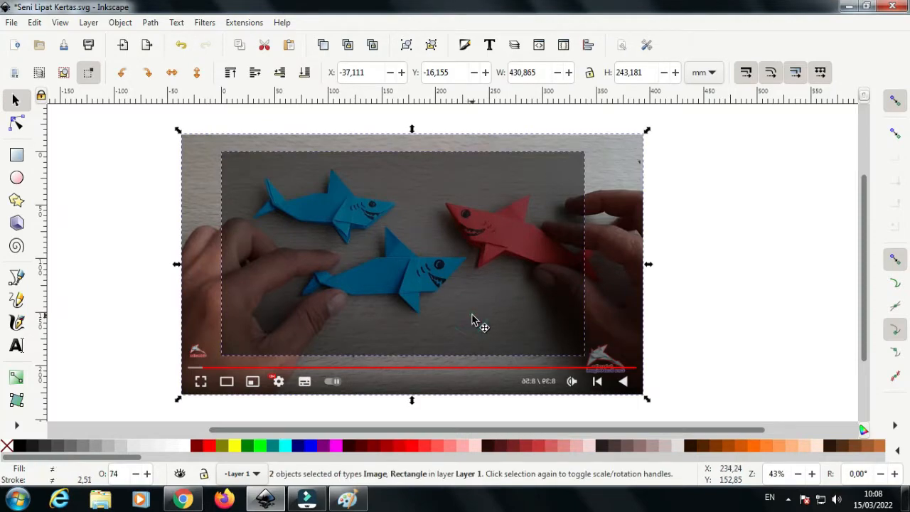
pyautogui.click(121, 23)
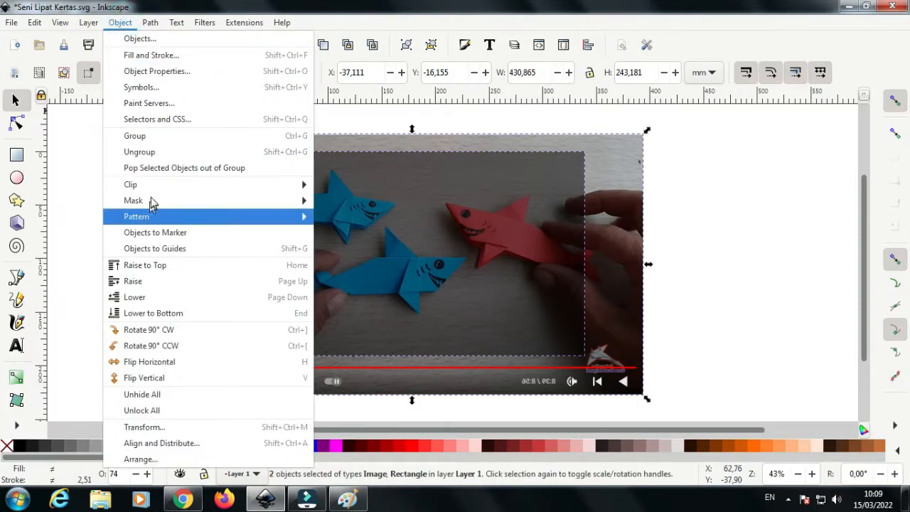
pyautogui.moveTo(161, 186)
pyautogui.click(353, 187)
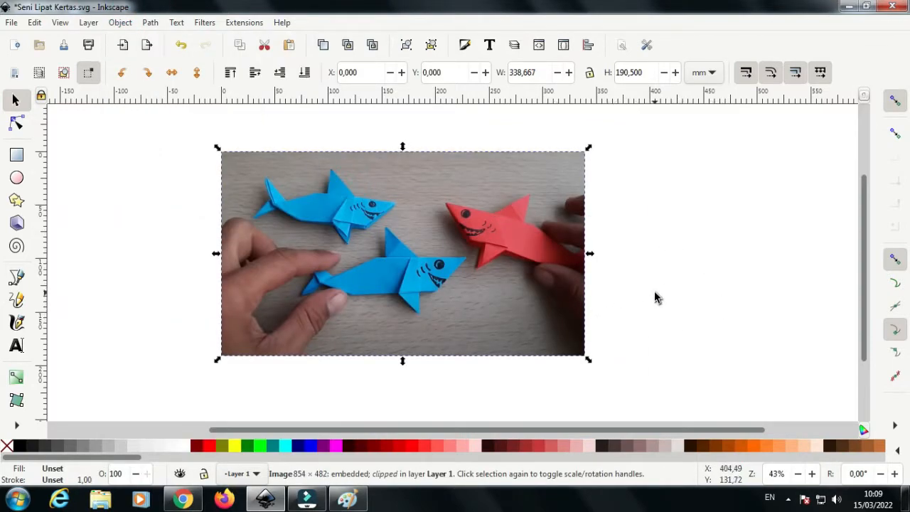
# Step: Lock the clipped shark image so it cannot be selected
pyautogui.rightClick(505, 295)
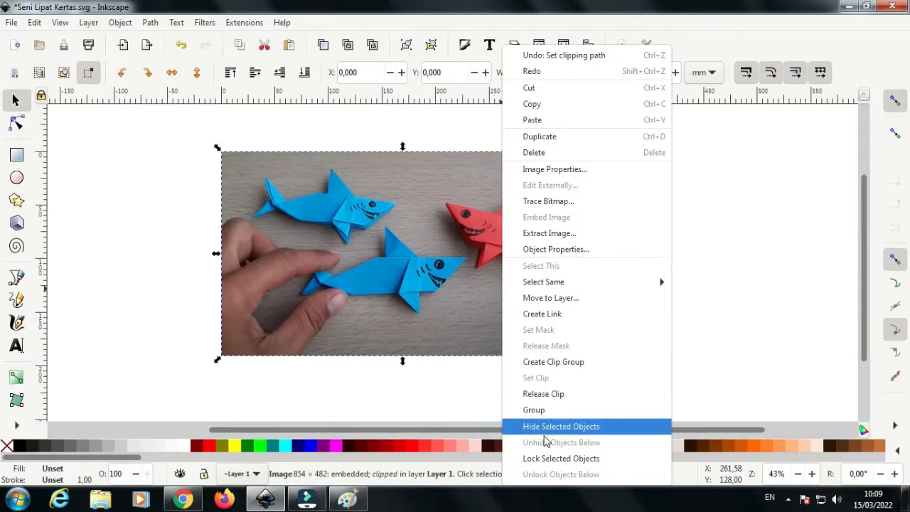
pyautogui.click(548, 459)
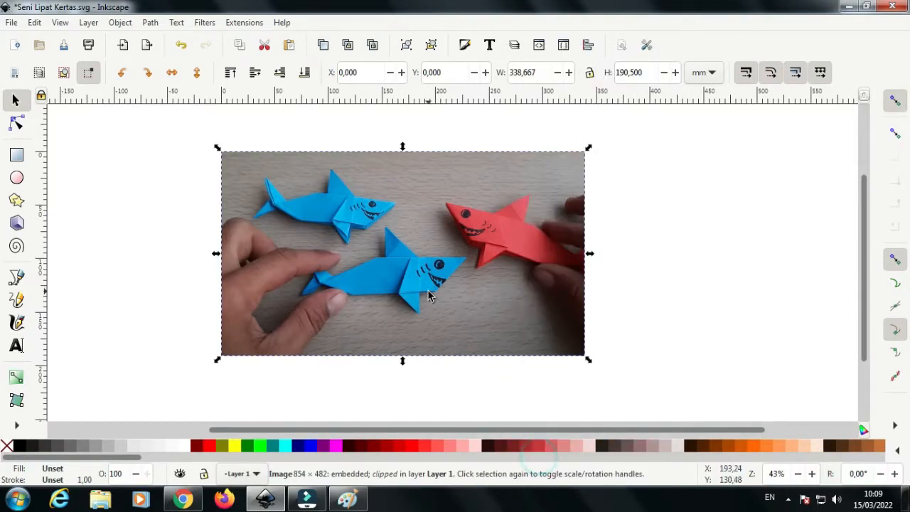
pyautogui.click(185, 311)
pyautogui.click(298, 286)
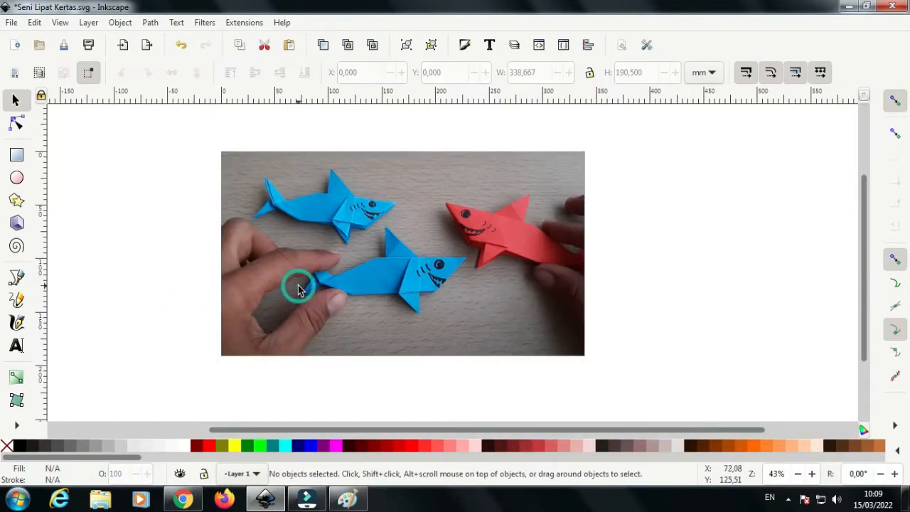
# Step: Save the document and add the text "Seni Melipat Kertas" over the lower part of the shark image
pyautogui.click(16, 346)
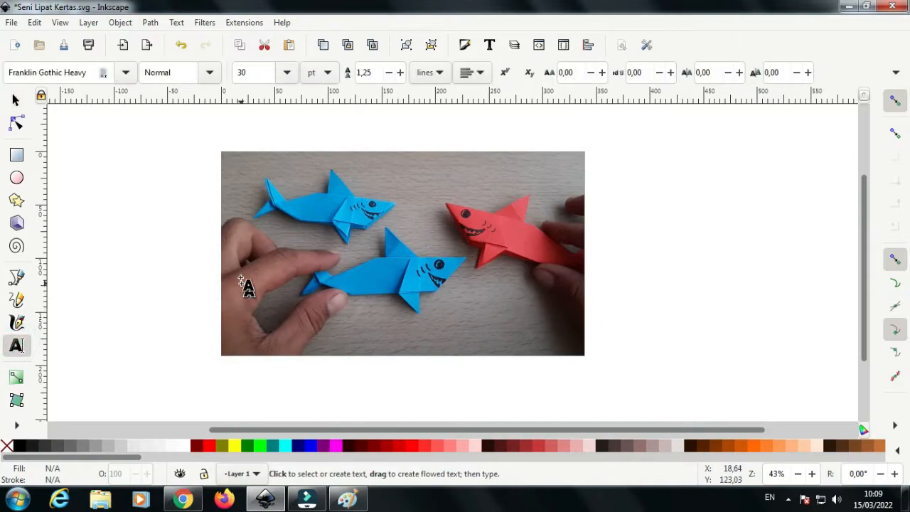
pyautogui.click(12, 22)
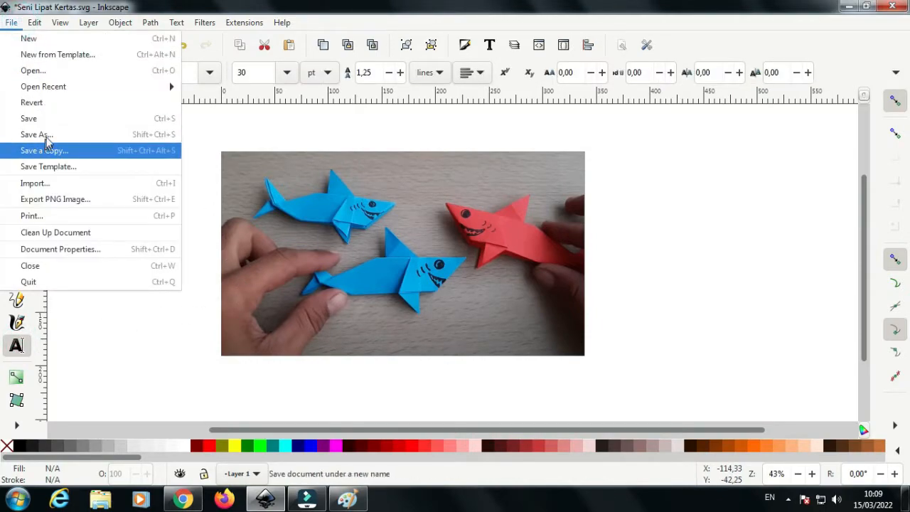
pyautogui.click(47, 119)
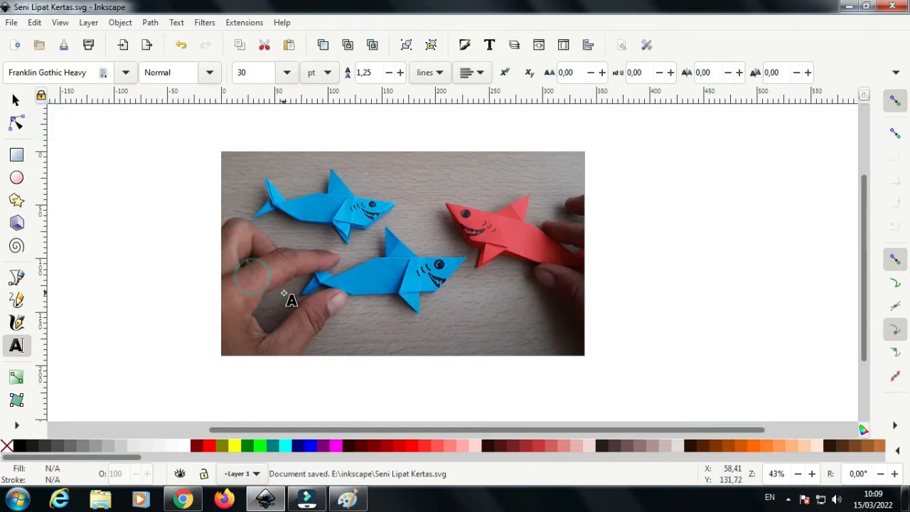
pyautogui.write('Seni Melipat Kertas')
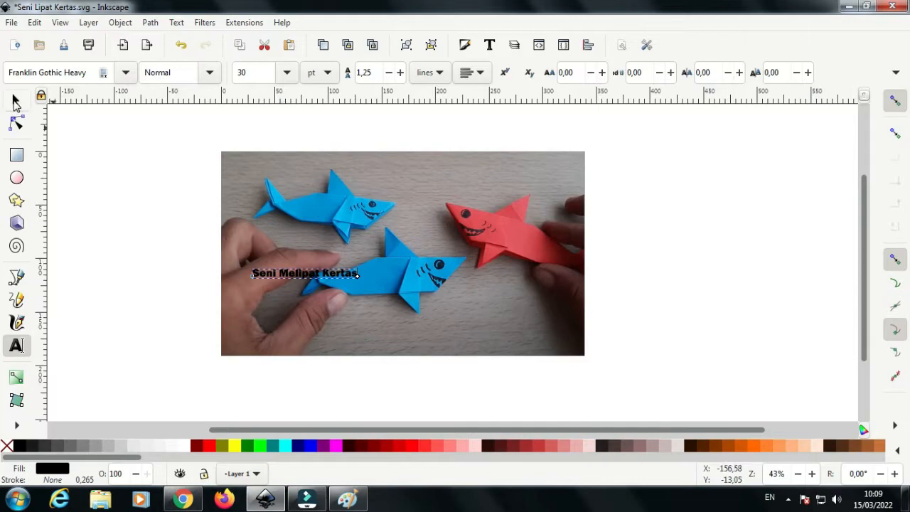
# Step: Enlarge the "Seni Melipat Kertas" text to about 177 × 31 mm and move it down to about X 16, Y 137 mm
pyautogui.click(15, 102)
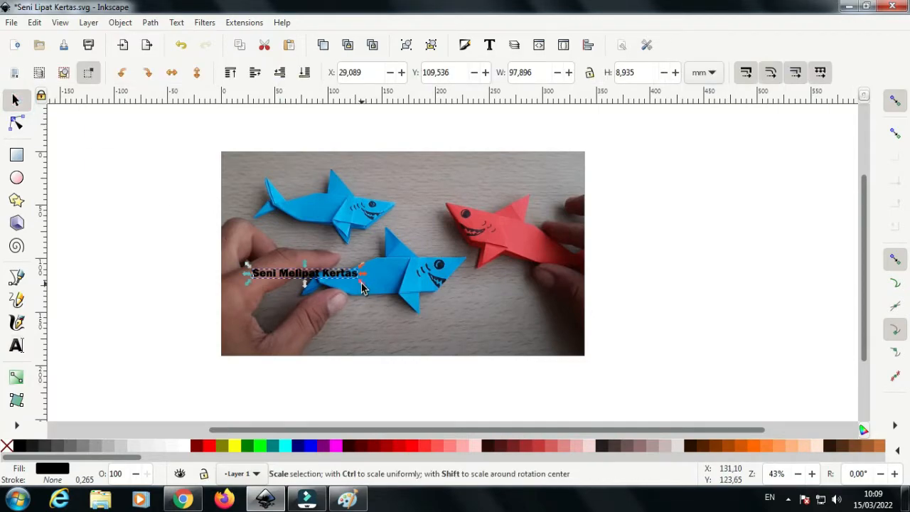
pyautogui.moveTo(361, 288); pyautogui.dragTo(446, 307)
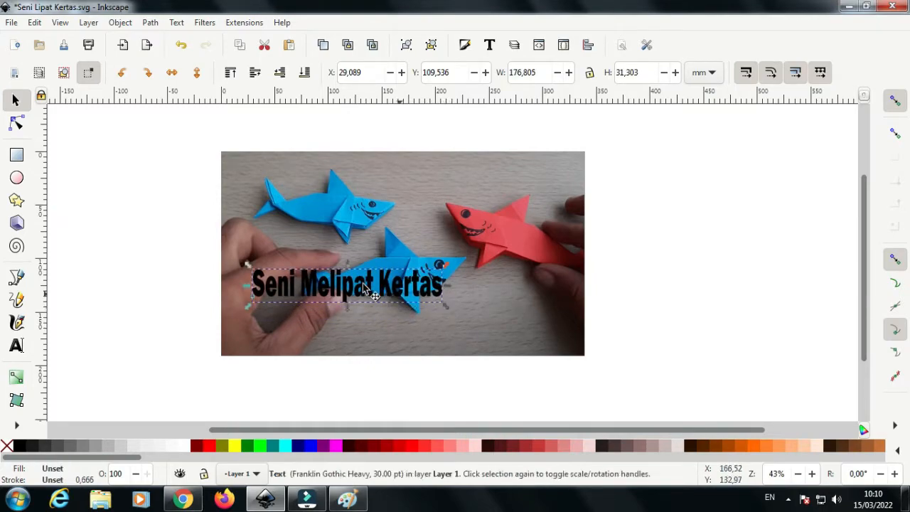
pyautogui.moveTo(384, 288); pyautogui.dragTo(371, 318)
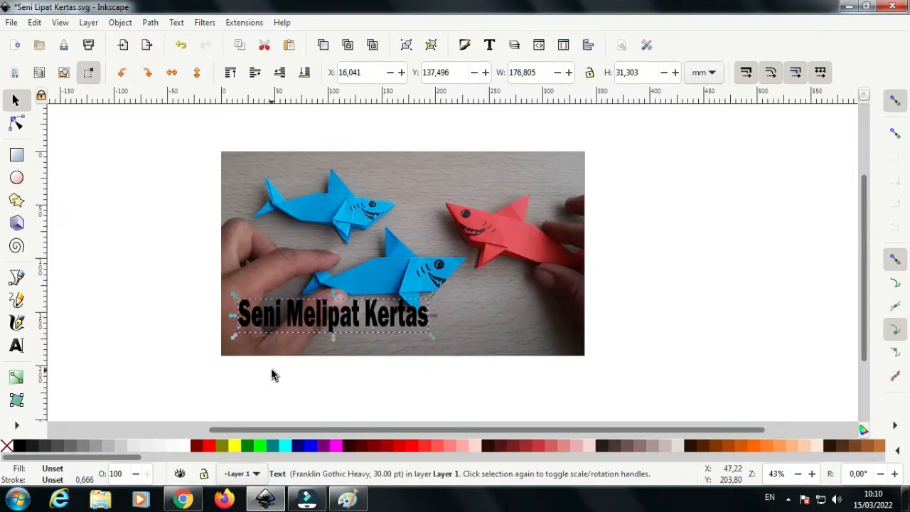
# Step: Give the title text a bright green fill and a black outline about 3.87 mm wide with round joins, drawn behind the fill
pyautogui.click(260, 445)
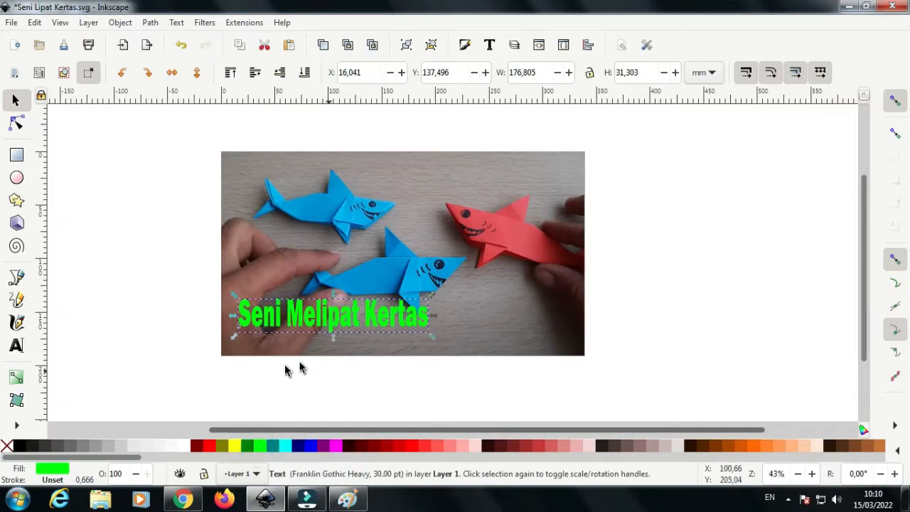
pyautogui.keyDown('shift'); pyautogui.click(22, 446); pyautogui.keyUp('shift')
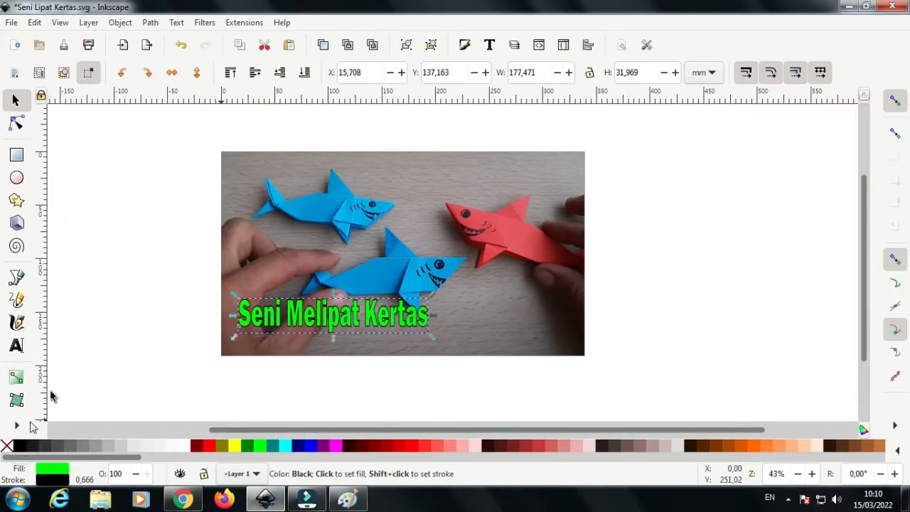
pyautogui.click(465, 47)
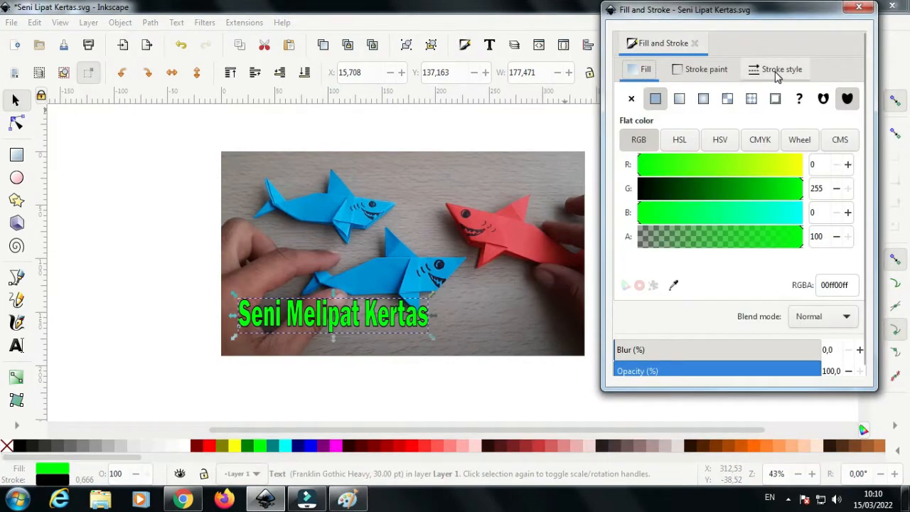
pyautogui.click(778, 71)
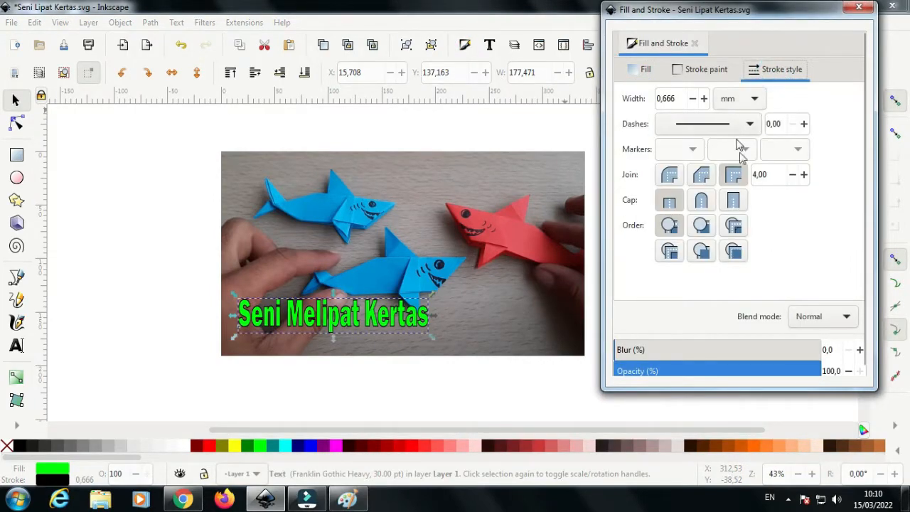
pyautogui.click(701, 250)
pyautogui.click(669, 174)
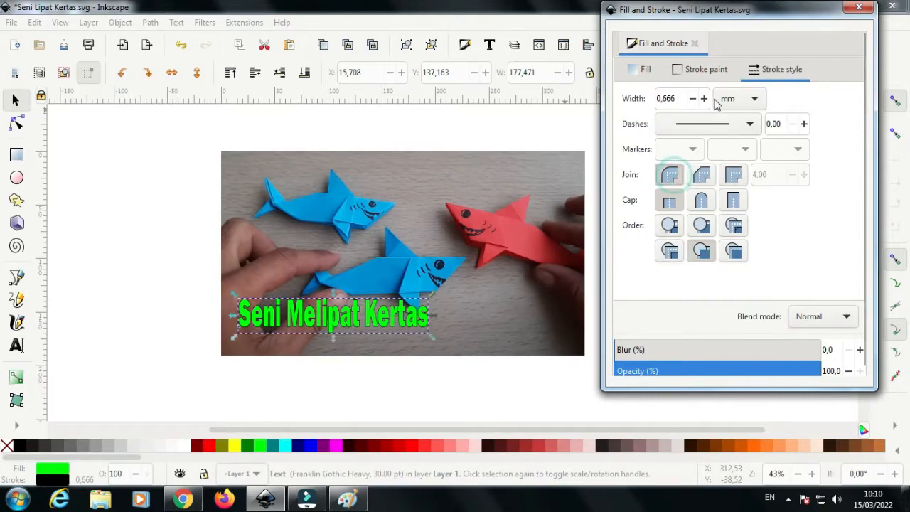
pyautogui.moveTo(704, 99); pyautogui.dragTo(704, 99)
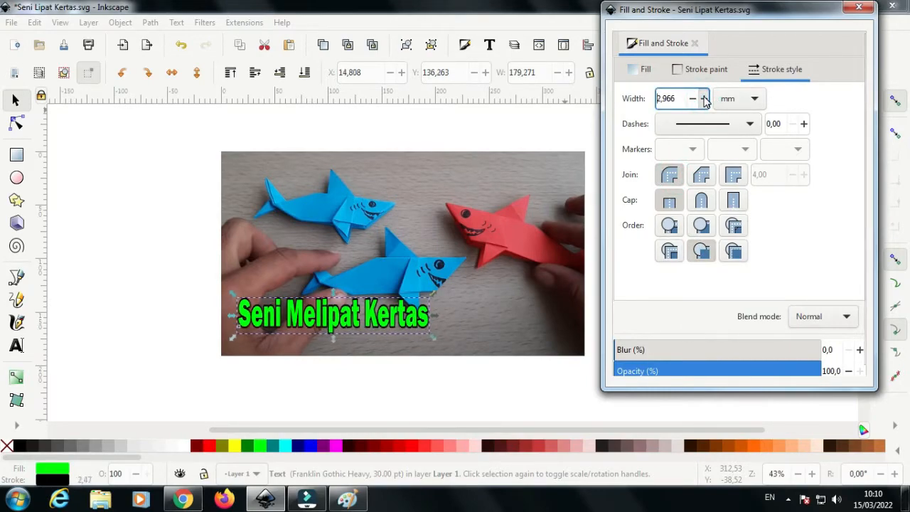
pyautogui.click(856, 13)
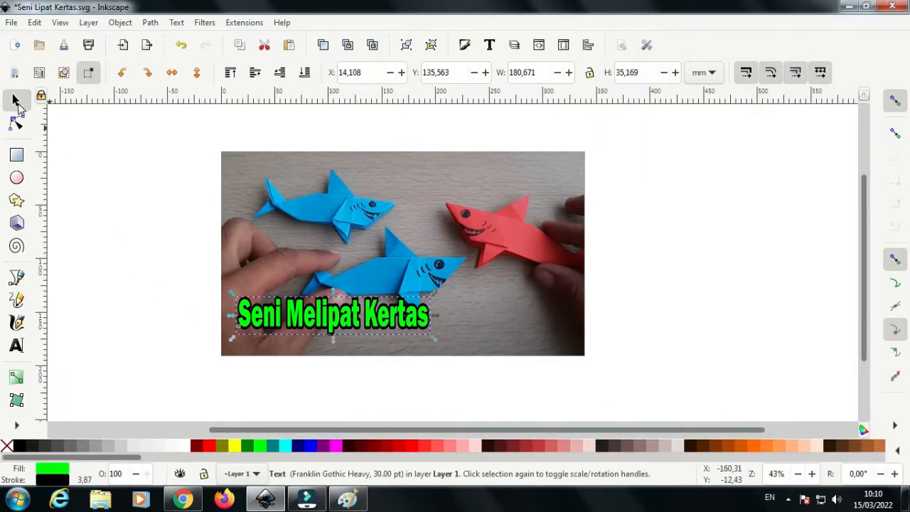
# Step: Save the document with the outlined title text
pyautogui.click(16, 101)
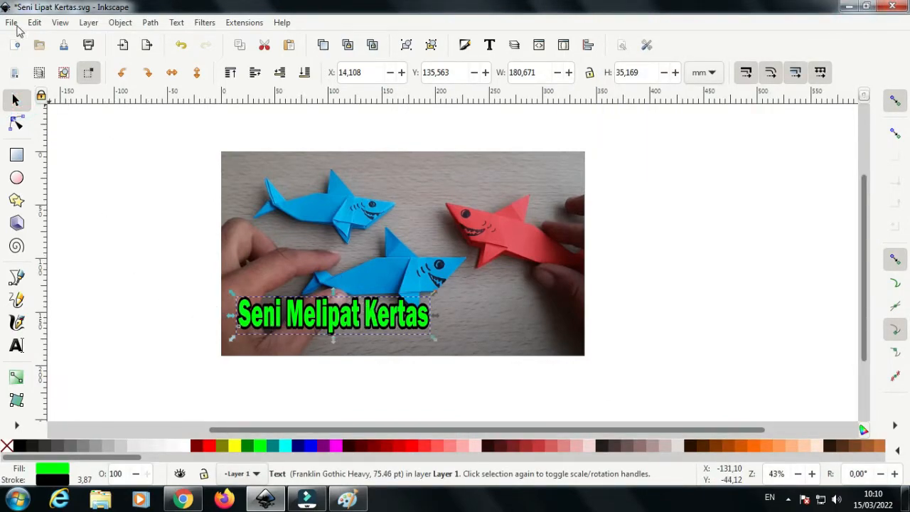
pyautogui.click(12, 23)
pyautogui.click(32, 119)
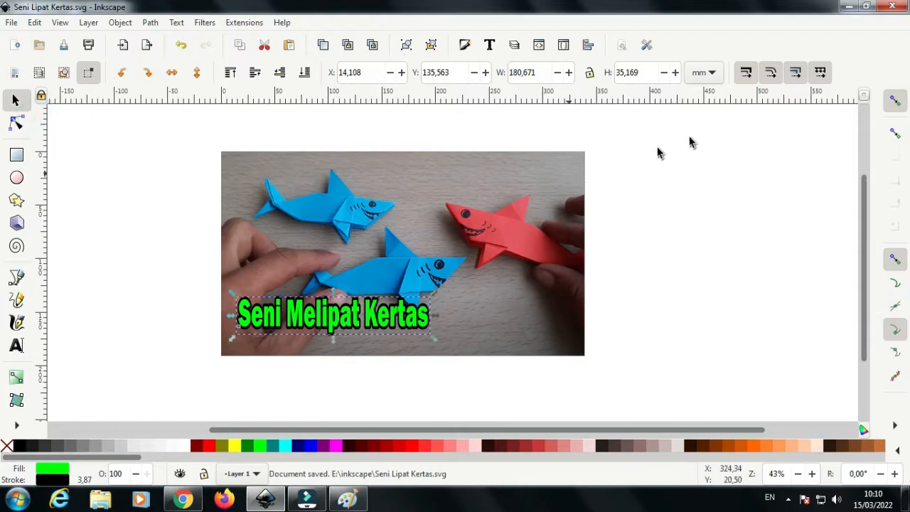
# Step: Change the title text's font family to Berlin Sans FB Demi
pyautogui.click(492, 46)
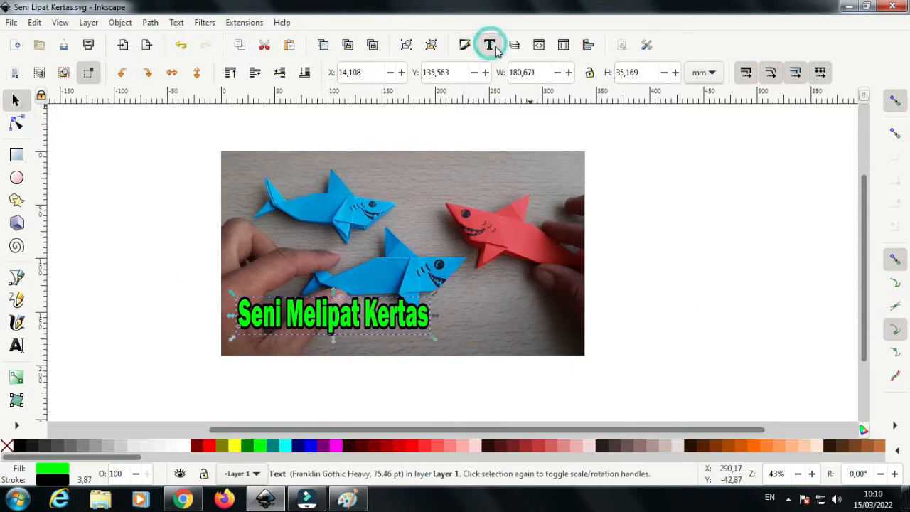
pyautogui.scroll(-6, 638, 204)
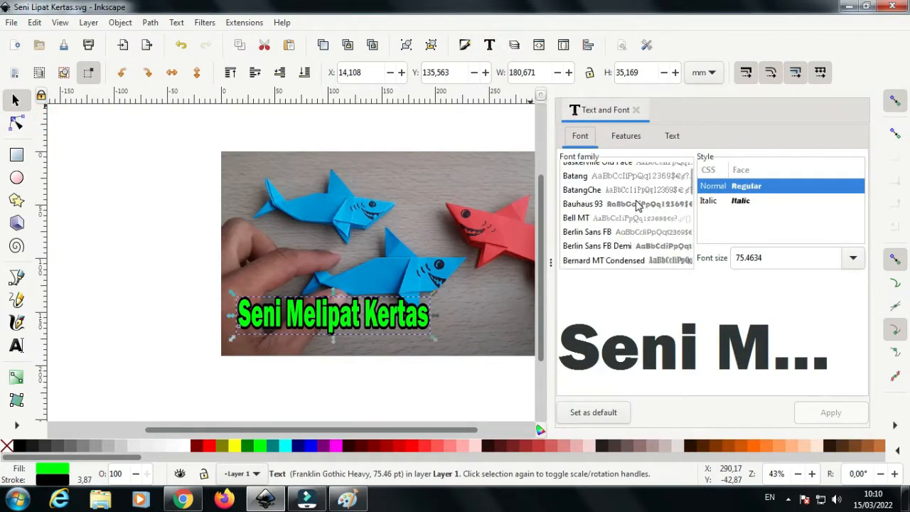
pyautogui.click(633, 246)
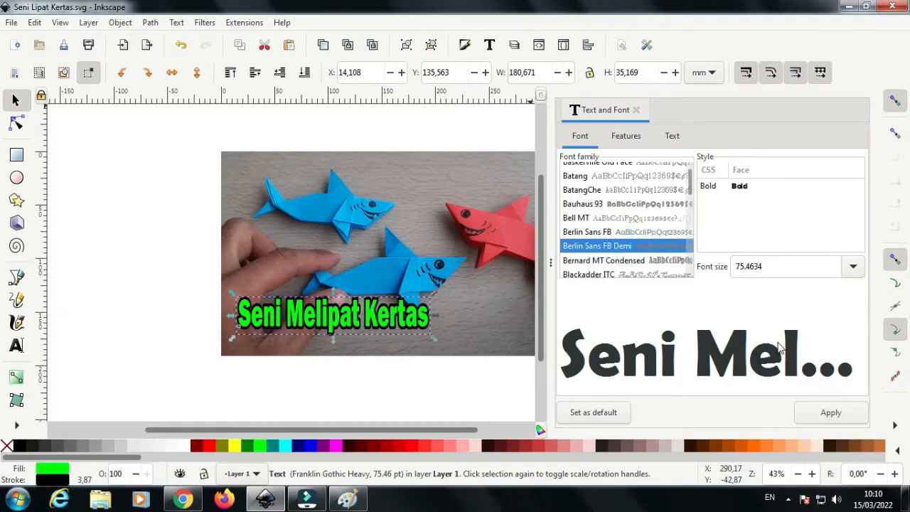
pyautogui.click(829, 413)
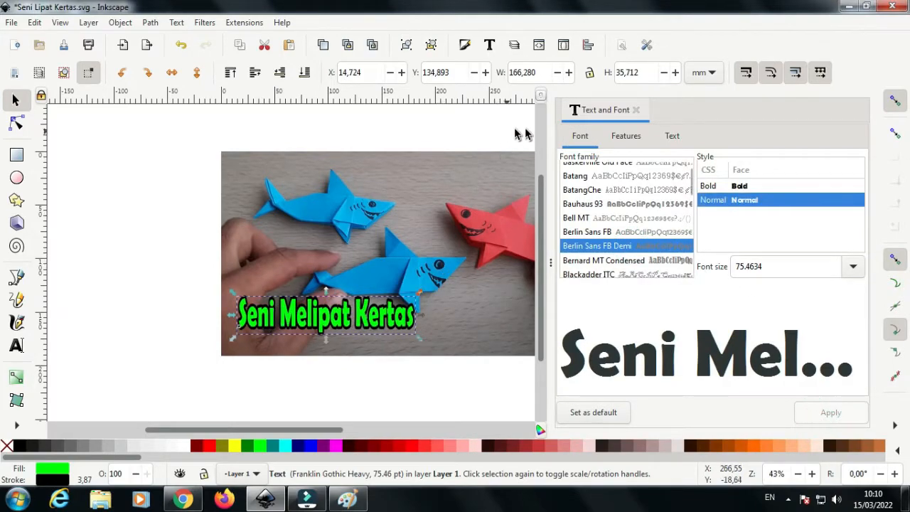
pyautogui.click(636, 111)
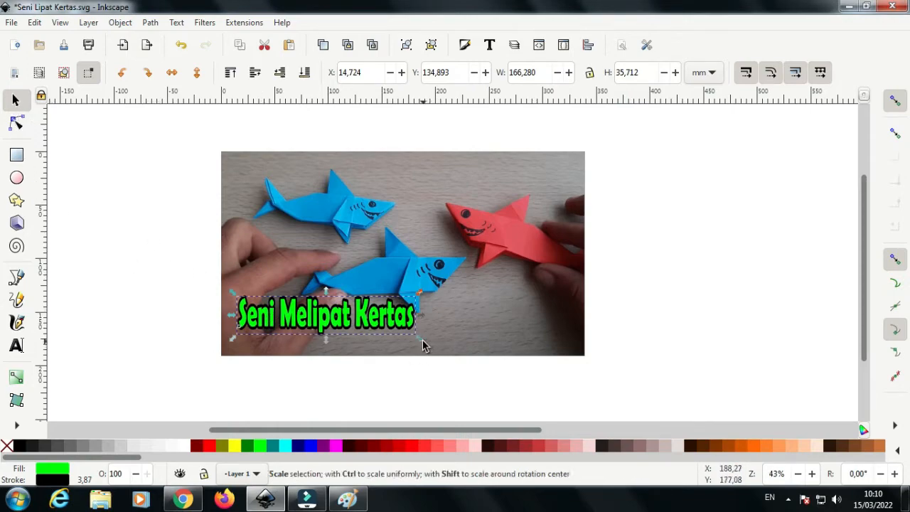
# Step: Enlarge the title proportionally to about 221 × 48 mm, move it to about X 10, Y 124 mm and deselect it
pyautogui.moveTo(420, 339); pyautogui.dragTo(479, 356)
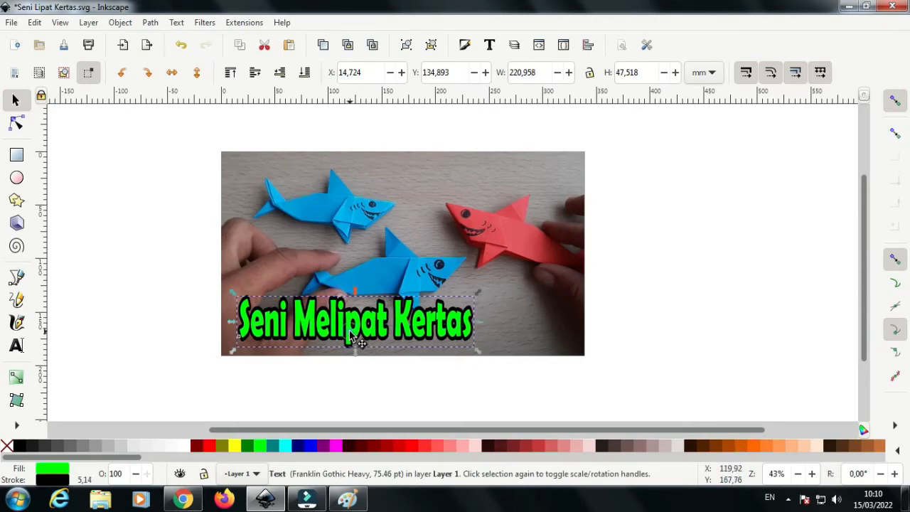
pyautogui.moveTo(352, 336); pyautogui.dragTo(346, 322)
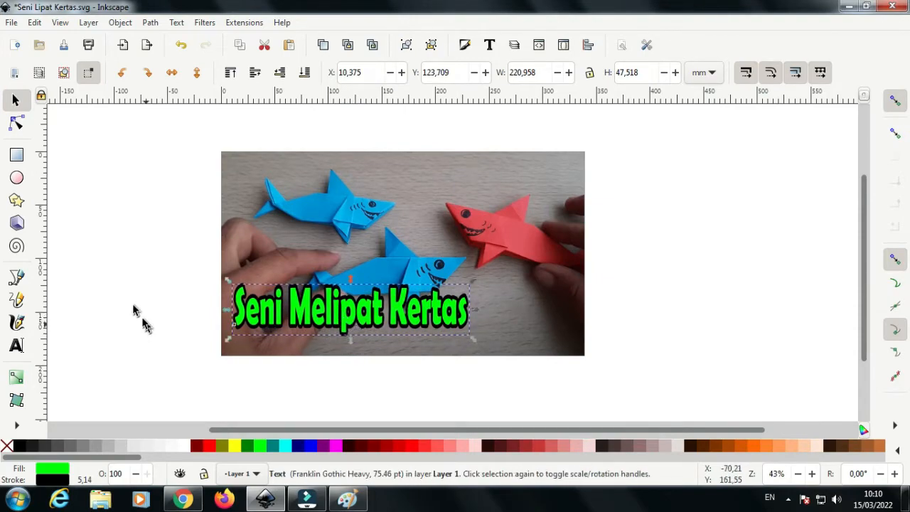
pyautogui.click(119, 322)
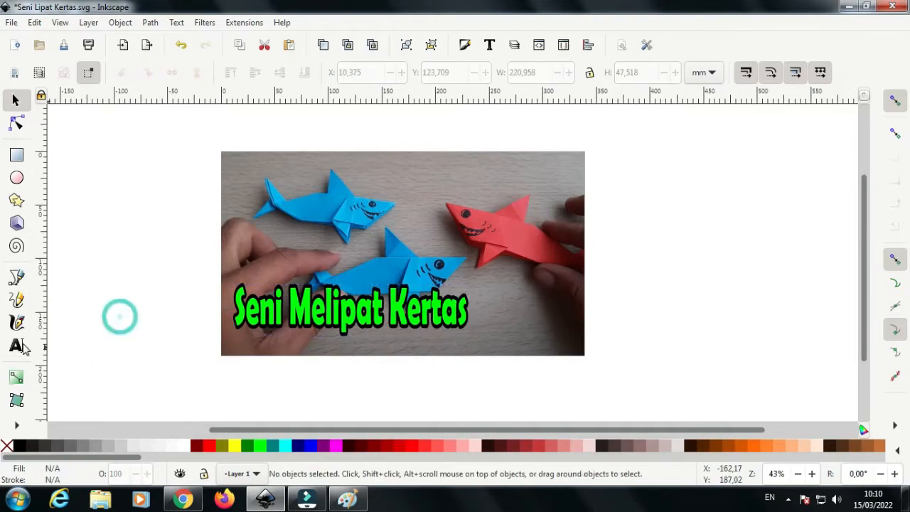
# Step: Add the text "Origami" below the green title at the image's lower edge
pyautogui.click(16, 346)
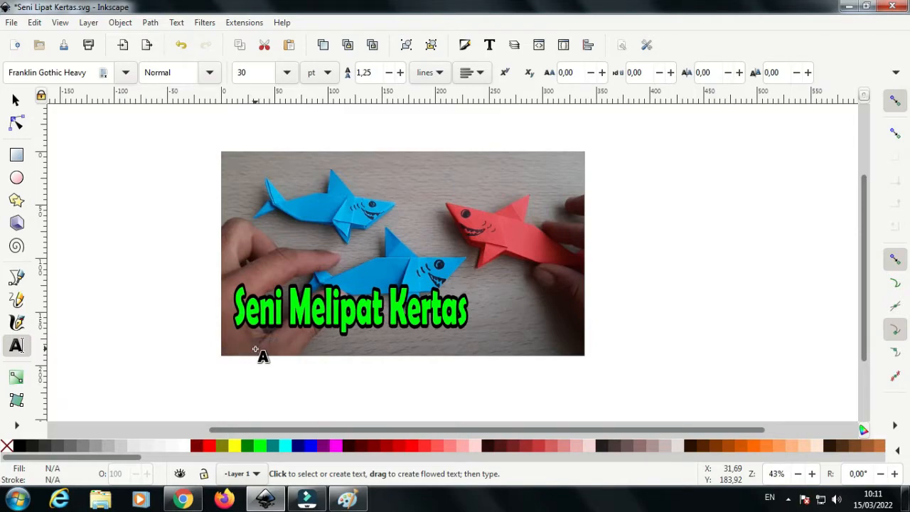
pyautogui.click(254, 350)
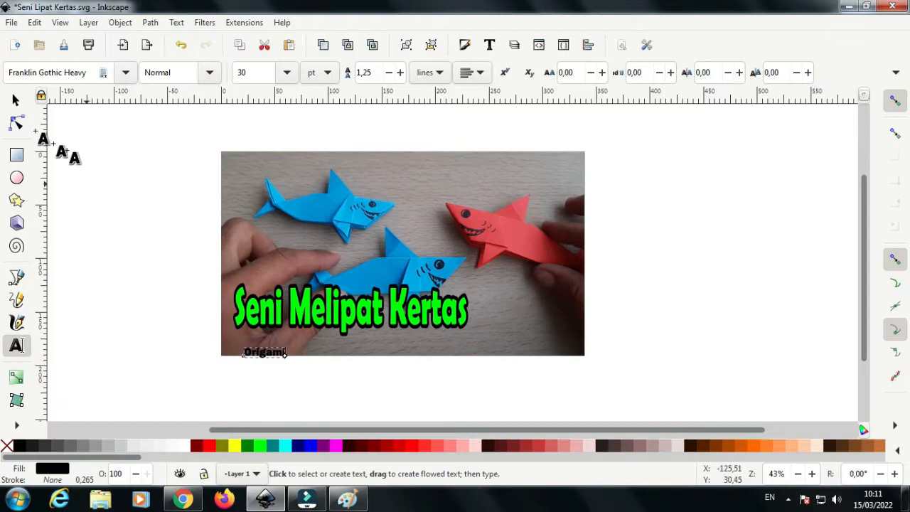
pyautogui.click(16, 100)
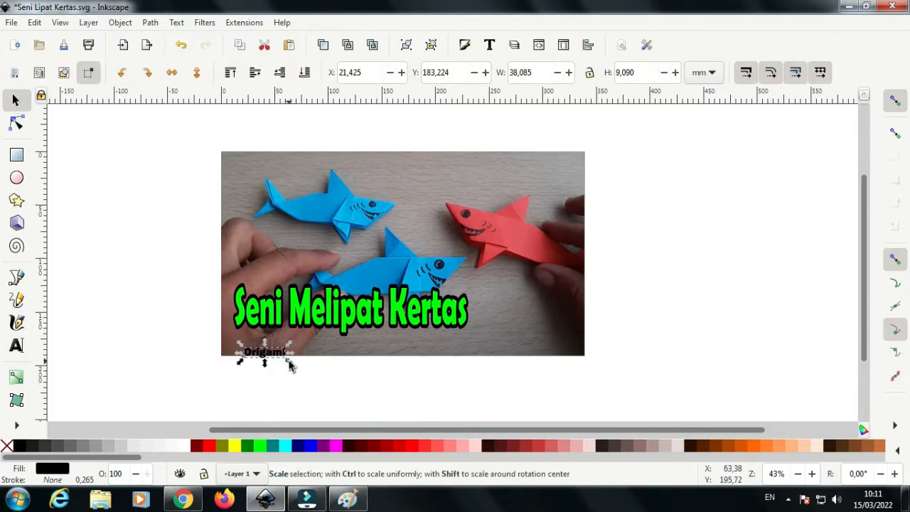
# Step: Shift the title up, enlarge "Origami" to about 109 × 22 mm and place it just beneath the title at about X 14, Y 161 mm
pyautogui.moveTo(290, 364)
pyautogui.mouseDown()
pyautogui.moveTo(346, 391)
pyautogui.moveTo(396, 386)
pyautogui.moveTo(348, 371)
pyautogui.moveTo(335, 344)
pyautogui.moveTo(346, 349)
pyautogui.moveTo(338, 345)
pyautogui.moveTo(345, 306)
pyautogui.mouseUp()
pyautogui.click(347, 347)
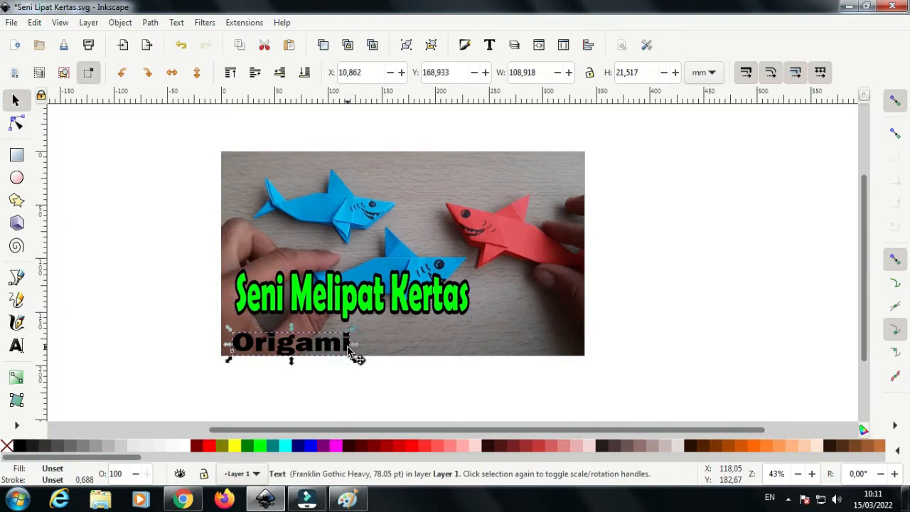
pyautogui.moveTo(349, 347); pyautogui.dragTo(350, 334)
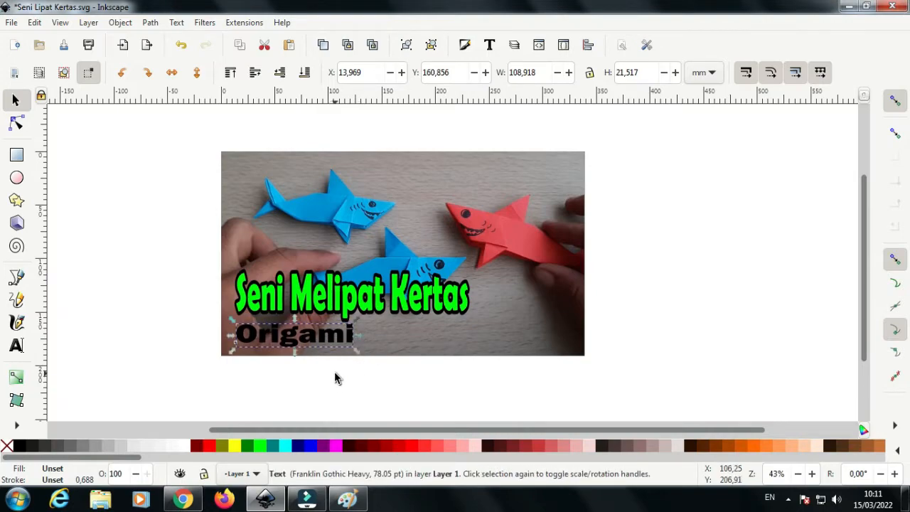
# Step: Fill the "Origami" text with white, deselect it and save the document
pyautogui.click(186, 447)
pyautogui.click(154, 339)
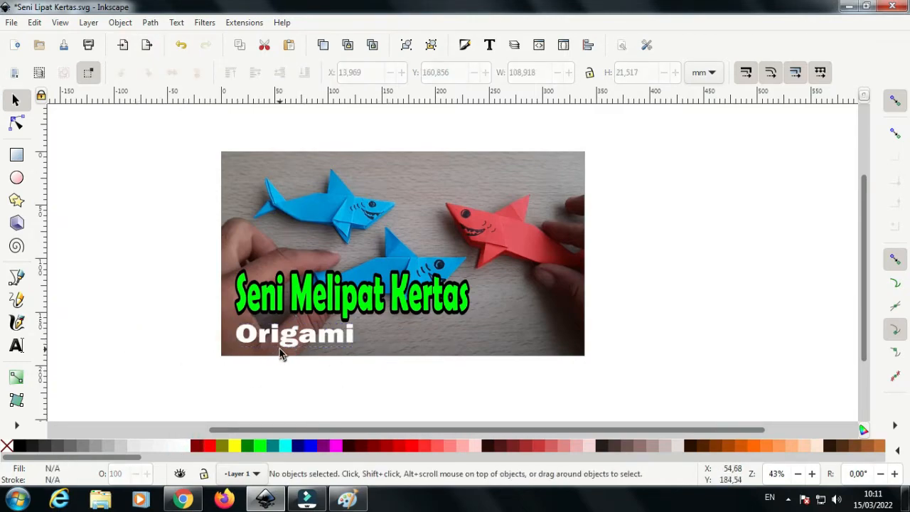
pyautogui.keyDown('ctrl'); pyautogui.scroll(4, 285, 349); pyautogui.keyUp('ctrl')
pyautogui.moveTo(865, 270); pyautogui.dragTo(866, 296)
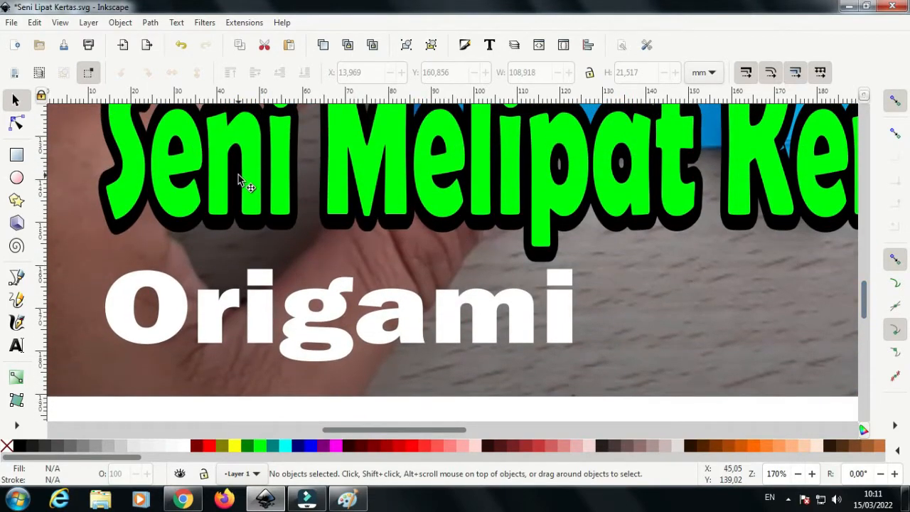
pyautogui.click(12, 24)
pyautogui.click(37, 116)
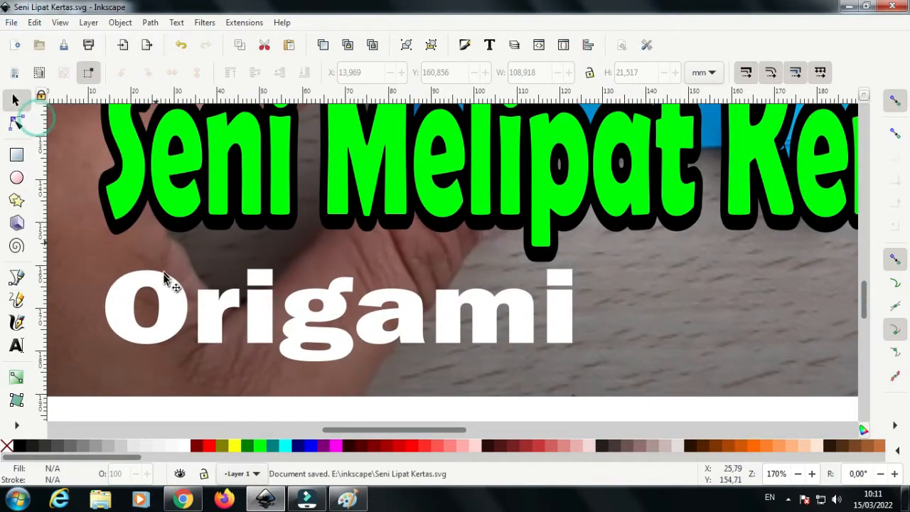
# Step: Duplicate the white "Origami" text and move the copy straight up to about Y 152 mm
pyautogui.click(178, 317)
pyautogui.rightClick(178, 310)
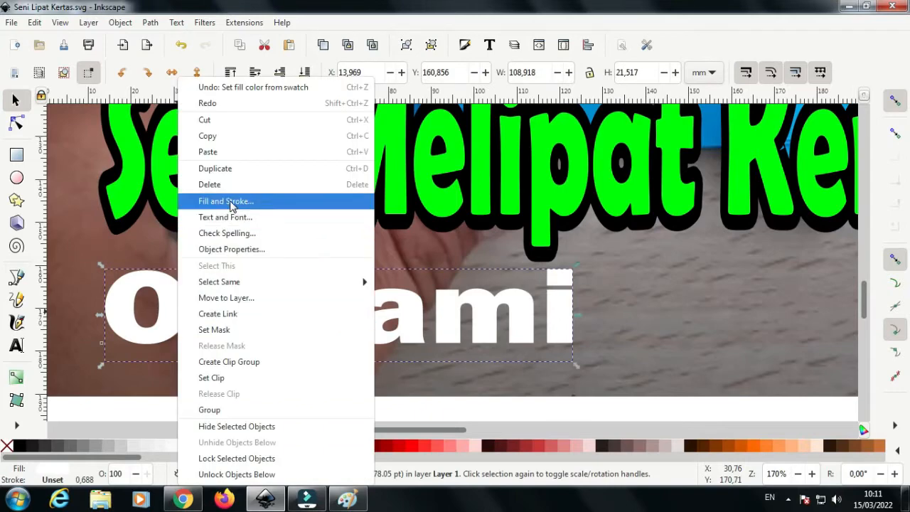
pyautogui.click(236, 171)
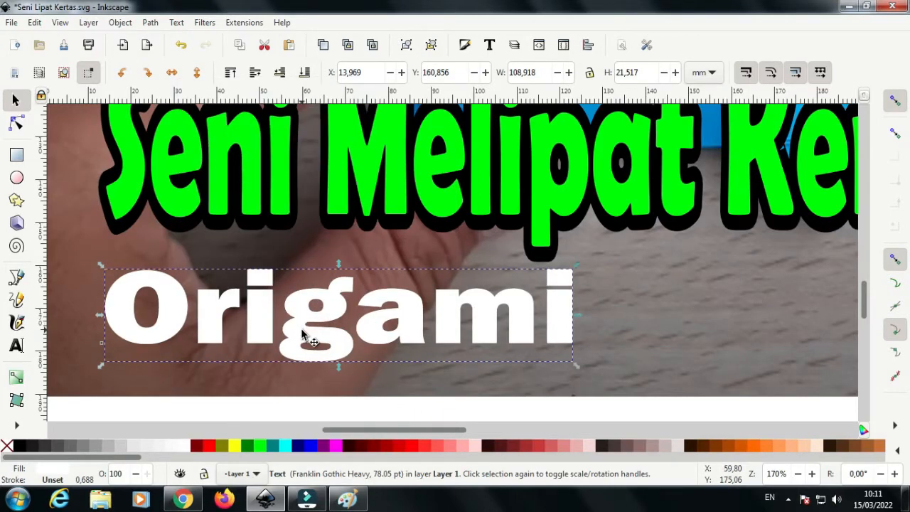
pyautogui.moveTo(303, 326); pyautogui.dragTo(305, 288)
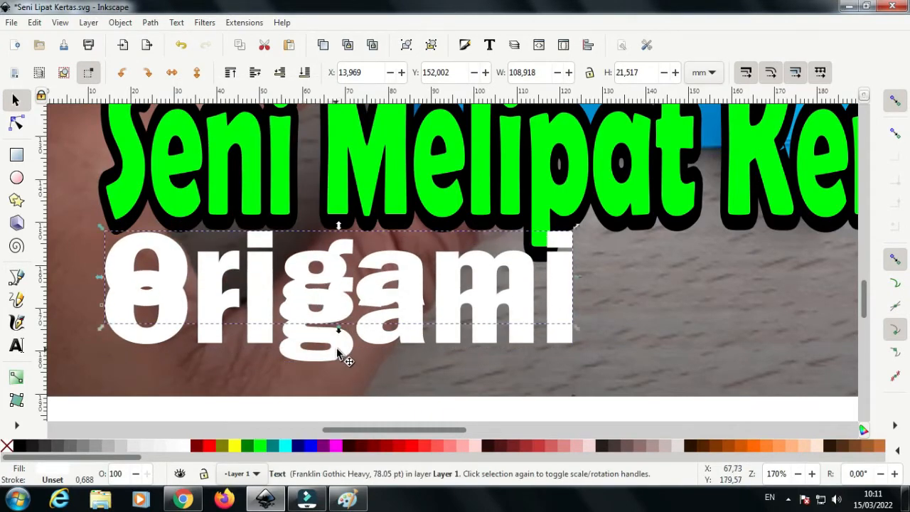
# Step: Fill the lower "Origami" text with black and set its blur to 15%
pyautogui.click(338, 350)
pyautogui.click(20, 446)
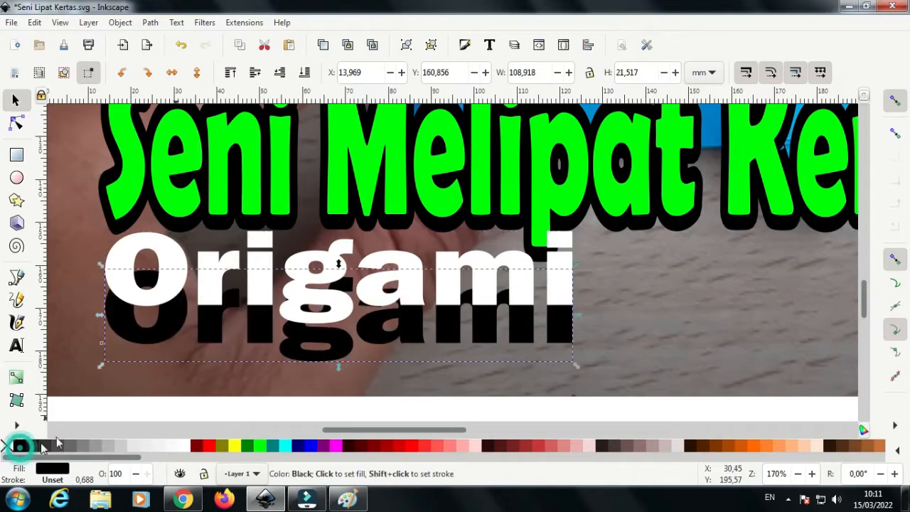
pyautogui.click(466, 45)
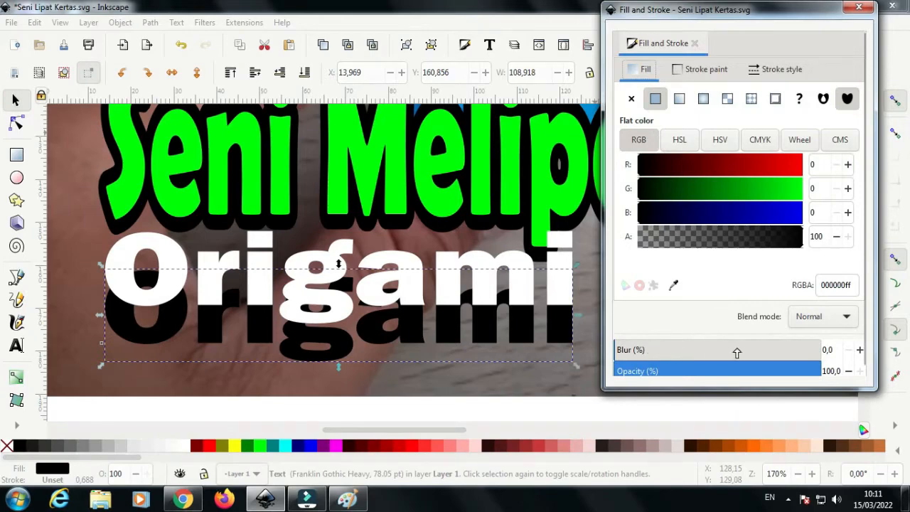
pyautogui.tripleClick(837, 349)
pyautogui.write('15')
pyautogui.click(568, 330)
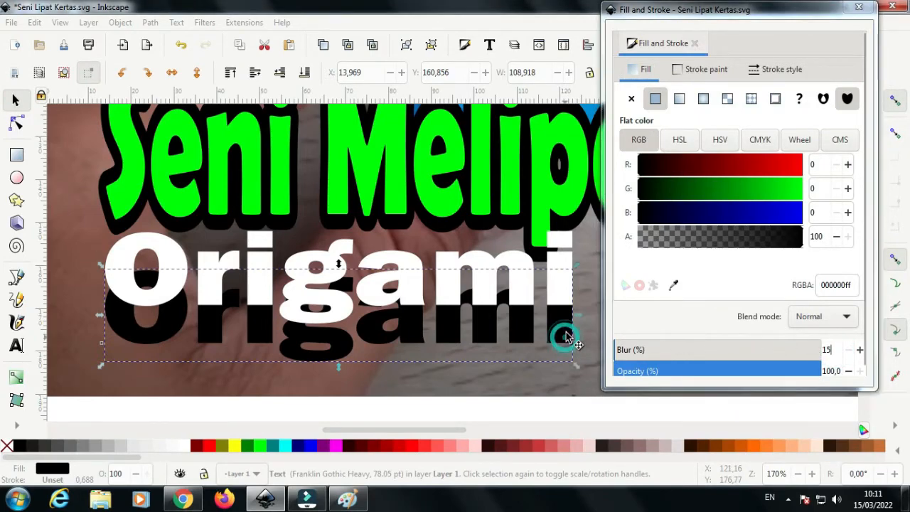
pyautogui.click(694, 44)
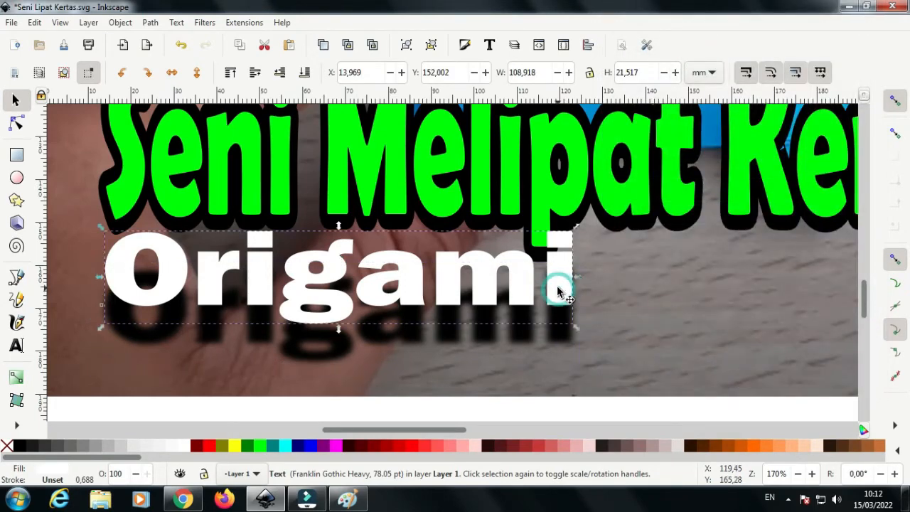
# Step: Move the white "Origami" over its black shadow at about X 16, Y 159 mm, deselect it and save the document
pyautogui.moveTo(562, 297); pyautogui.dragTo(569, 322)
pyautogui.click(587, 418)
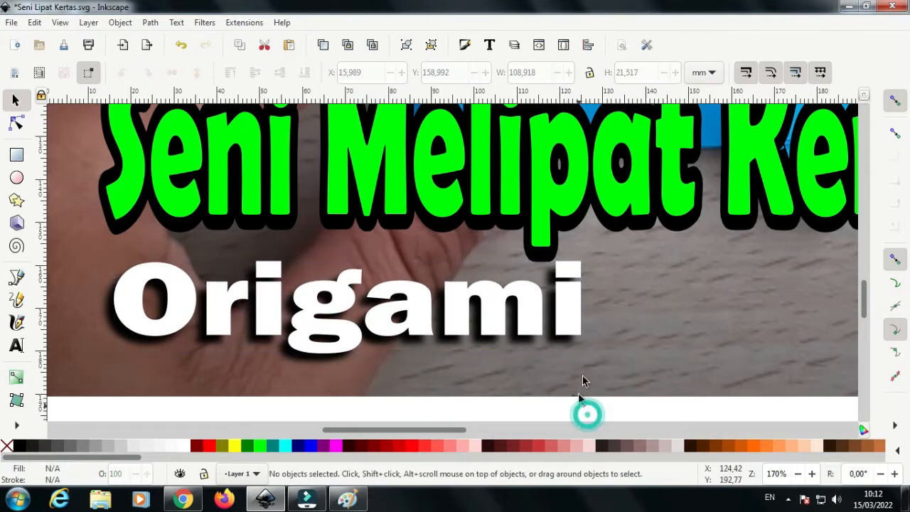
pyautogui.keyDown('ctrl'); pyautogui.scroll(-1, 466, 263); pyautogui.keyUp('ctrl')
pyautogui.keyDown('ctrl'); pyautogui.scroll(-2, 466, 266); pyautogui.keyUp('ctrl')
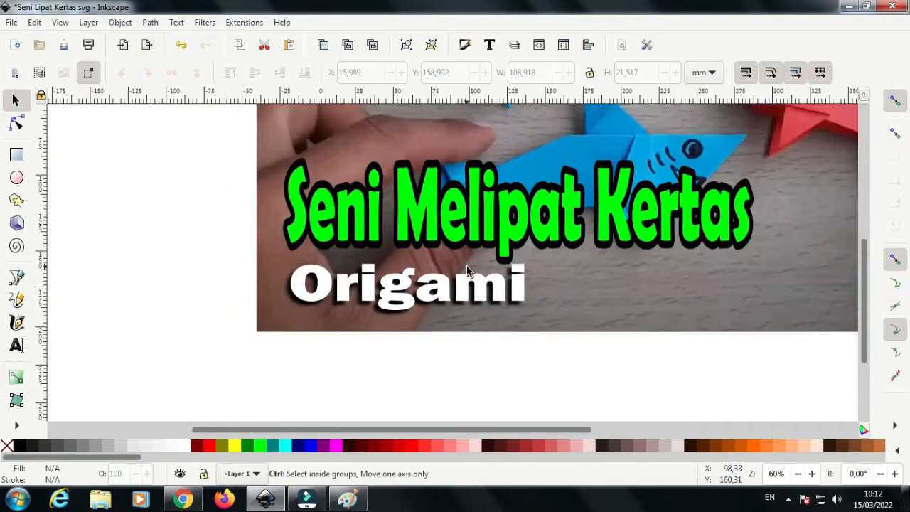
pyautogui.moveTo(860, 284); pyautogui.dragTo(866, 249)
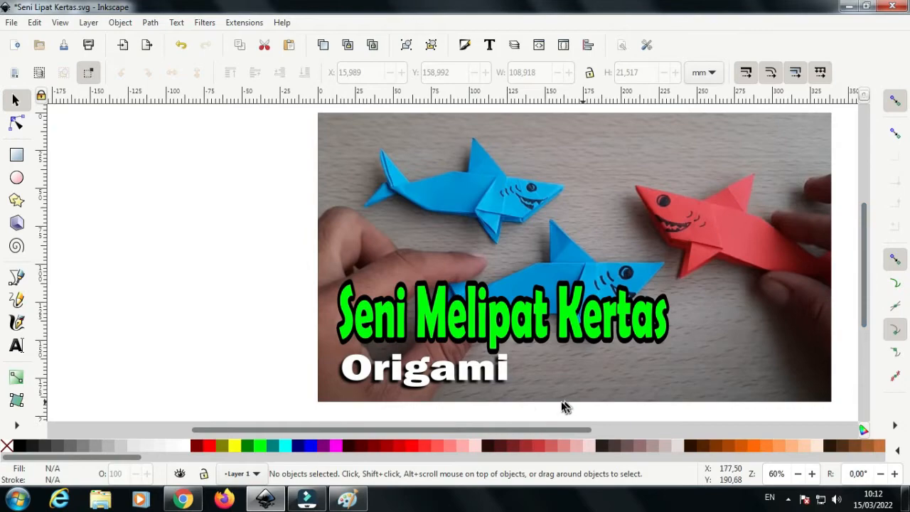
pyautogui.moveTo(516, 429); pyautogui.dragTo(589, 430)
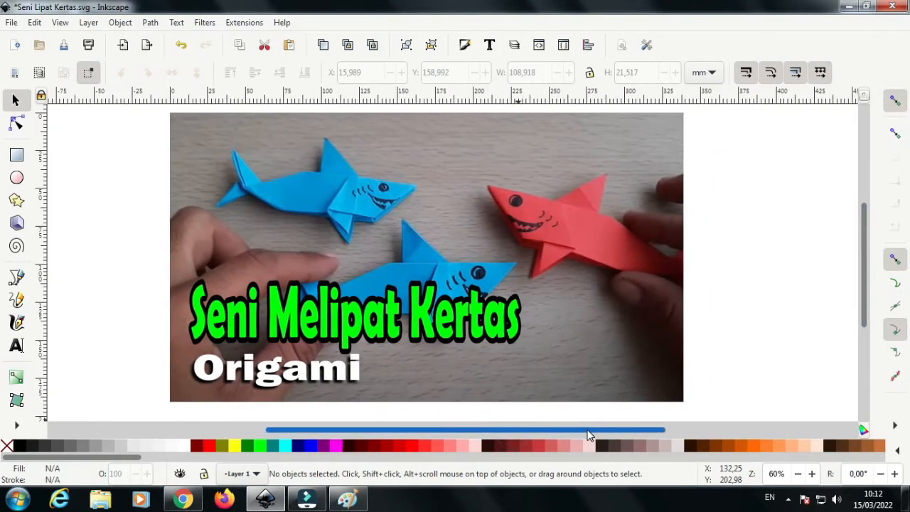
pyautogui.click(12, 23)
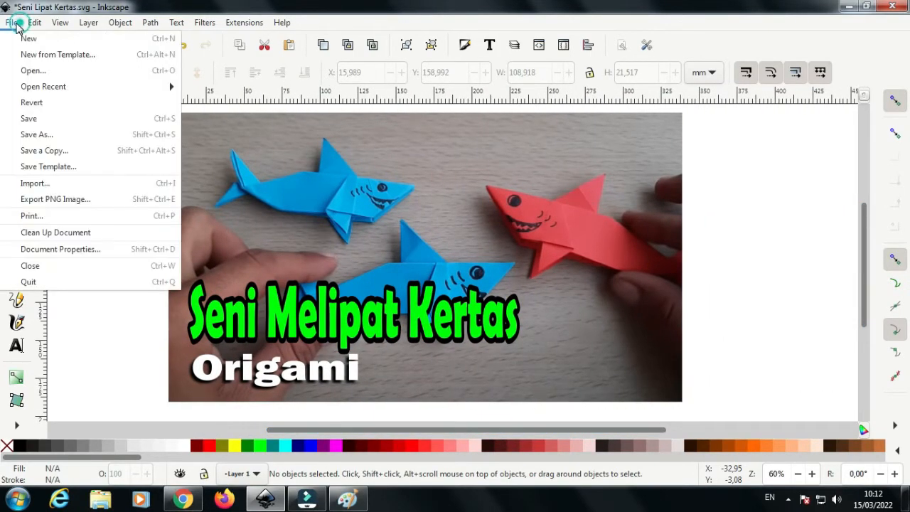
pyautogui.click(37, 120)
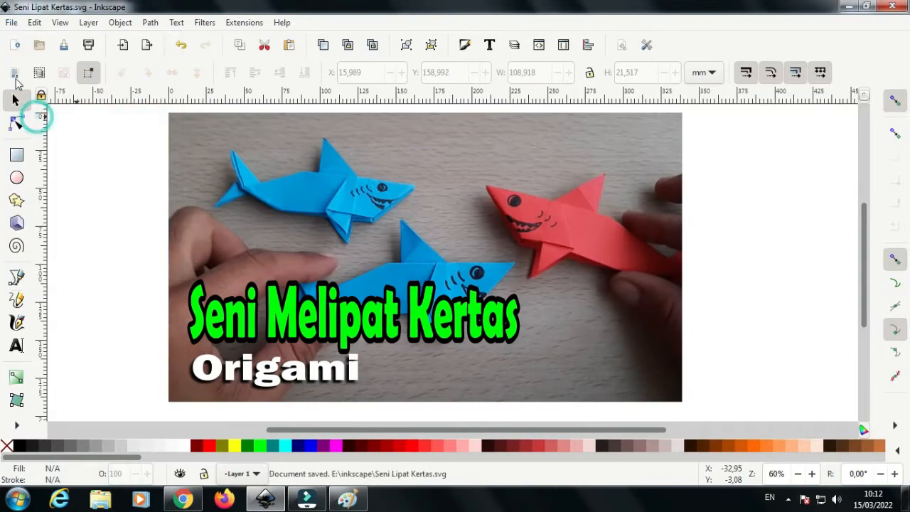
# Step: Start a PNG export with the whole drawing as the export area
pyautogui.click(11, 23)
pyautogui.click(30, 203)
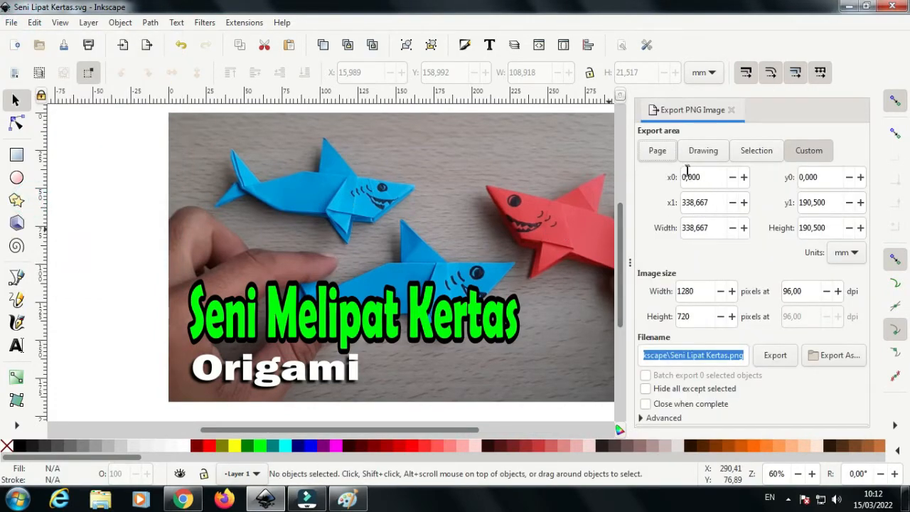
pyautogui.click(705, 152)
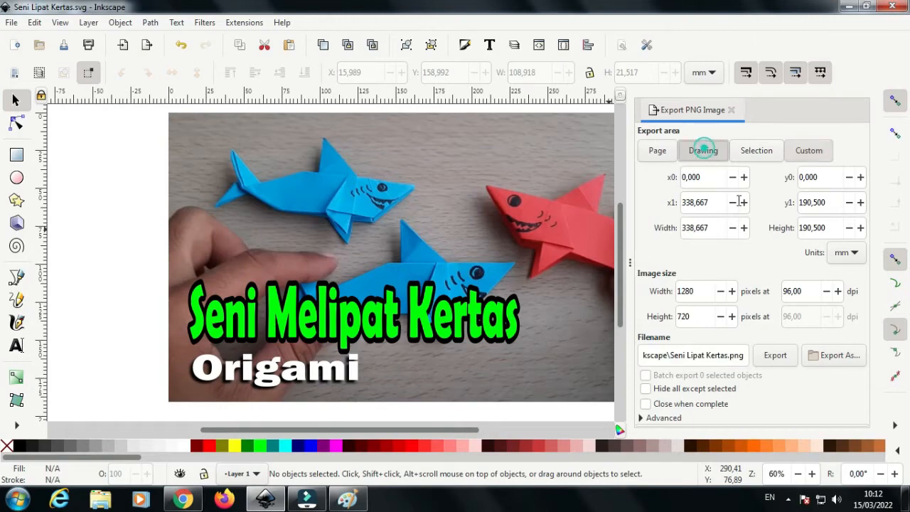
# Step: Export the PNG as "Seni Lipat Kertas" to D:\Thumbnail Juga\Seni Melipat Kertas and close the export settings
pyautogui.click(828, 360)
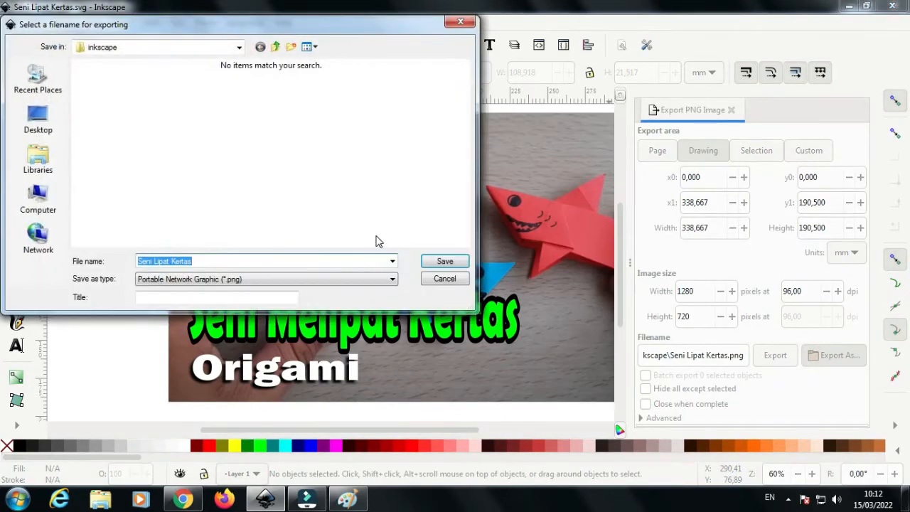
pyautogui.click(239, 47)
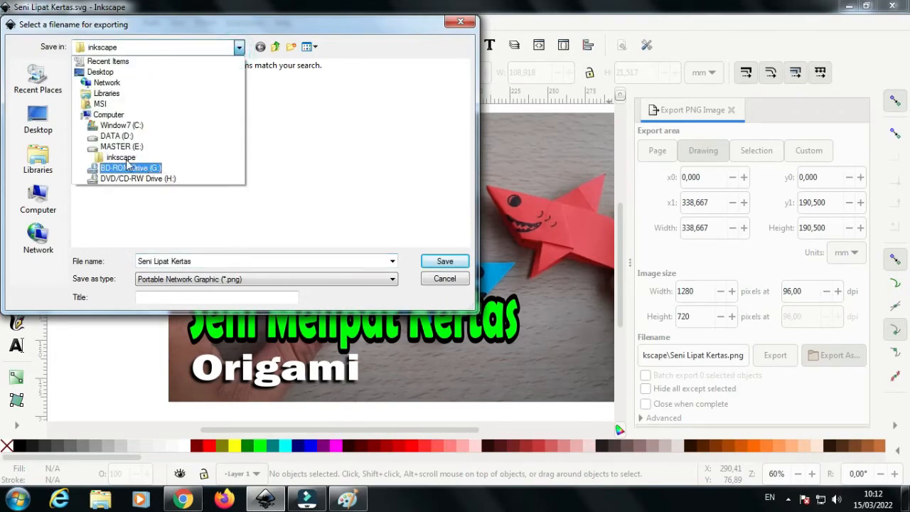
pyautogui.click(125, 132)
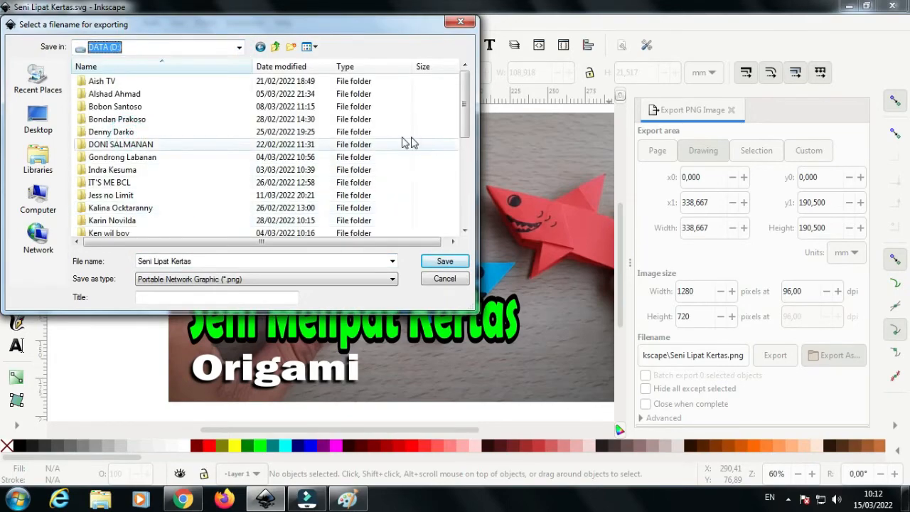
pyautogui.moveTo(462, 123); pyautogui.dragTo(464, 206)
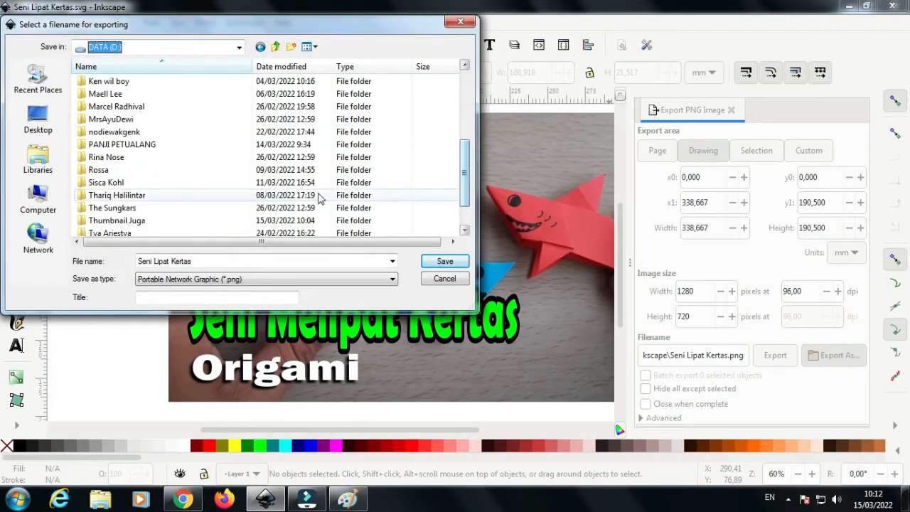
pyautogui.click(135, 221)
pyautogui.doubleClick(135, 221)
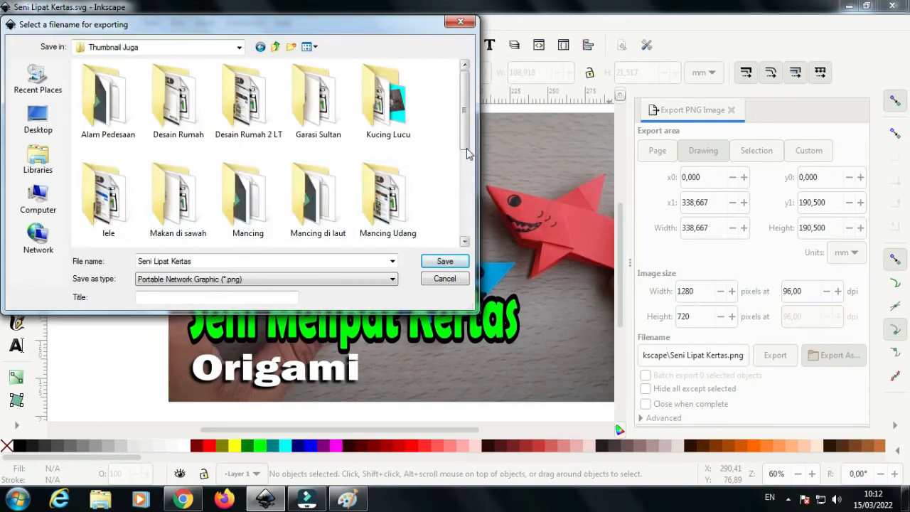
pyautogui.moveTo(467, 144); pyautogui.dragTo(467, 242)
pyautogui.doubleClick(318, 200)
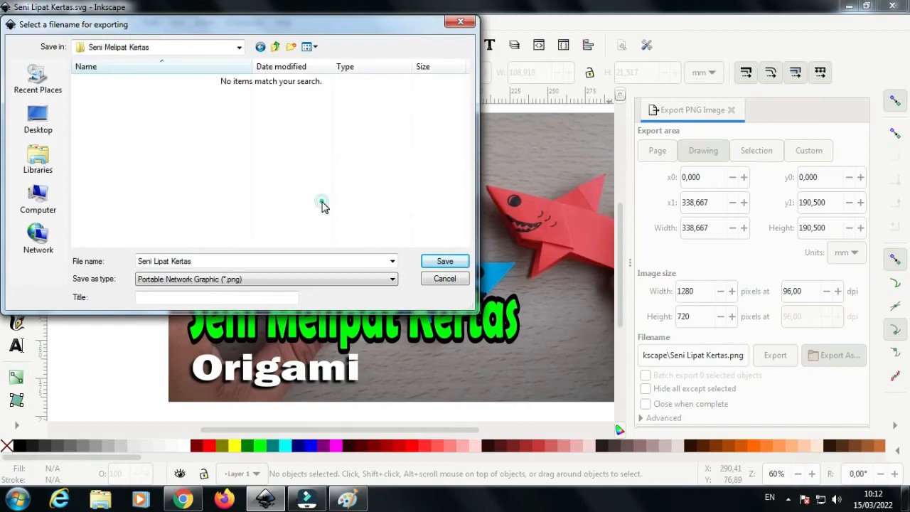
pyautogui.click(444, 263)
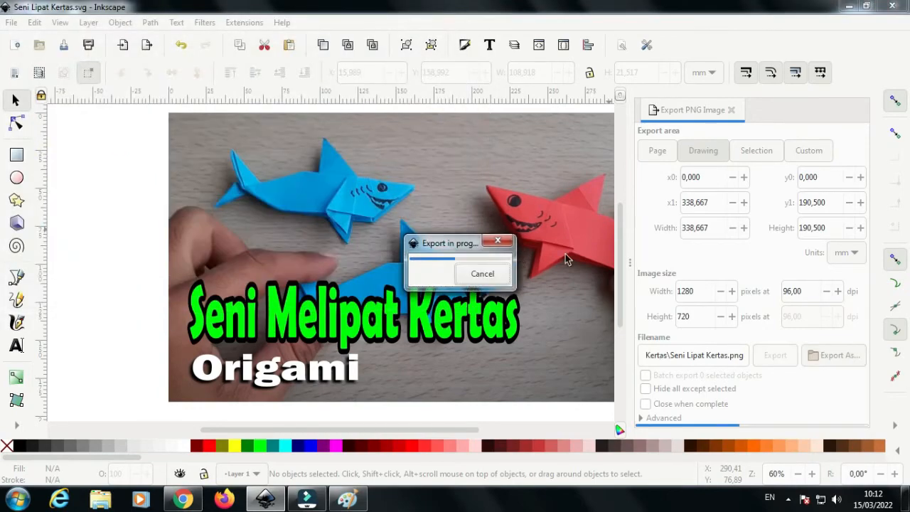
pyautogui.click(732, 111)
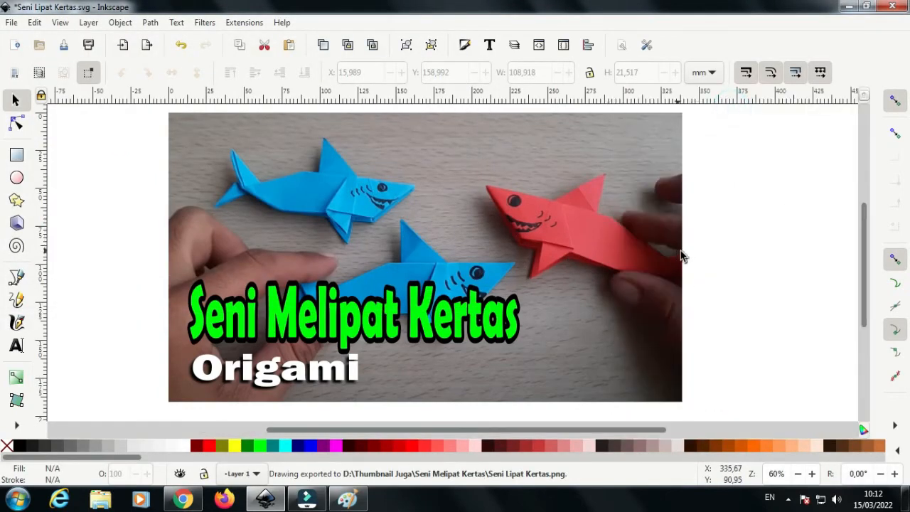